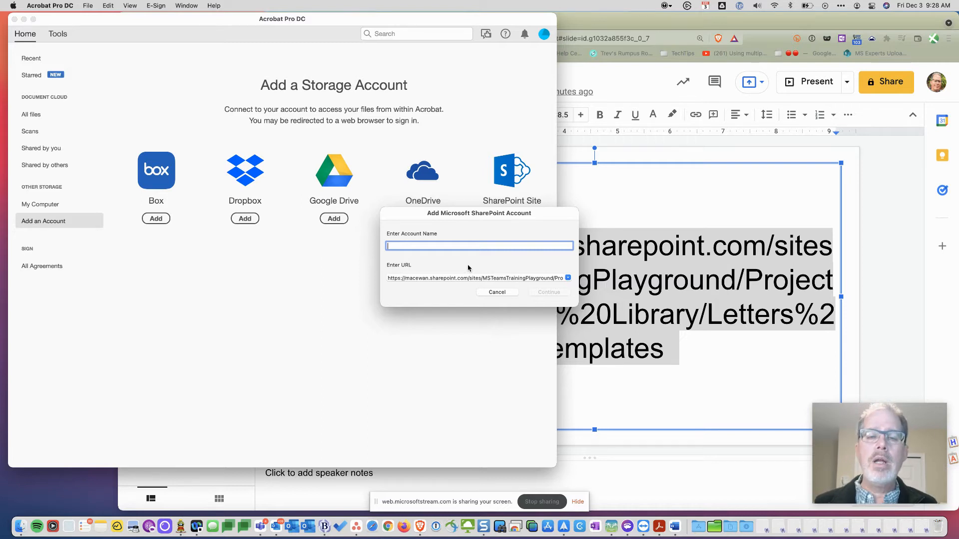
Name the new SharePoint account "Letters and templates".
{"action": "left_click", "coordinate": [478, 279]}
{"action": "left_click", "coordinate": [481, 278]}
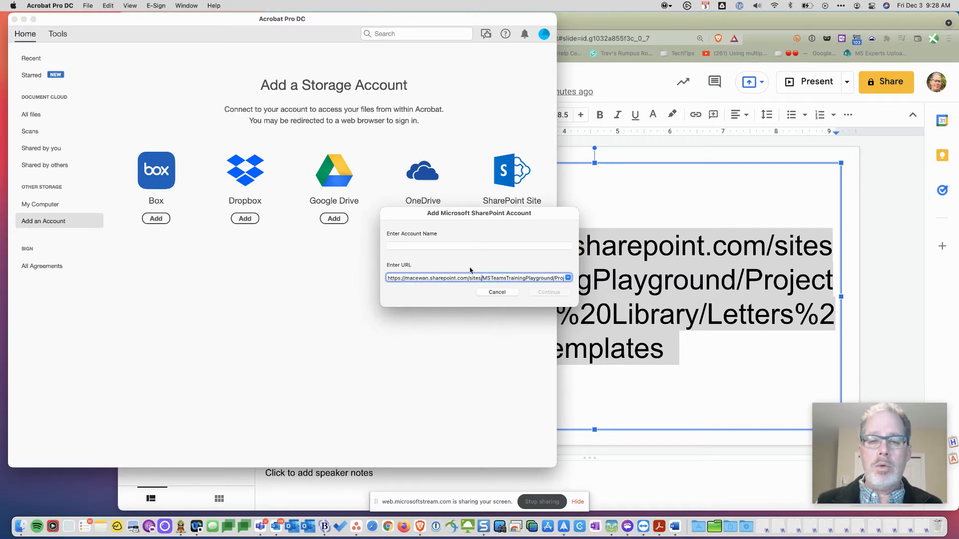
{"action": "left_click", "coordinate": [416, 245]}
{"action": "type", "text": "L"}
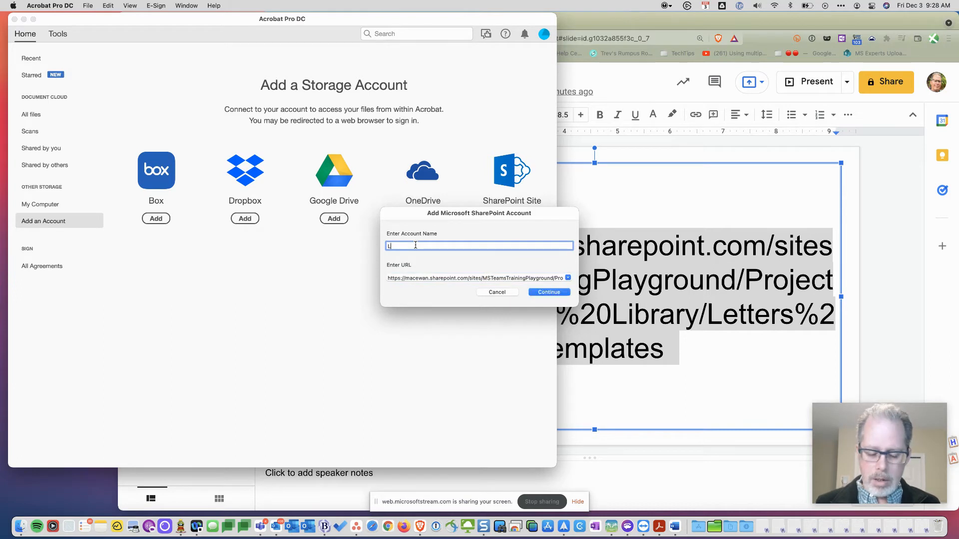
{"action": "type", "text": "etters and tempalte"}
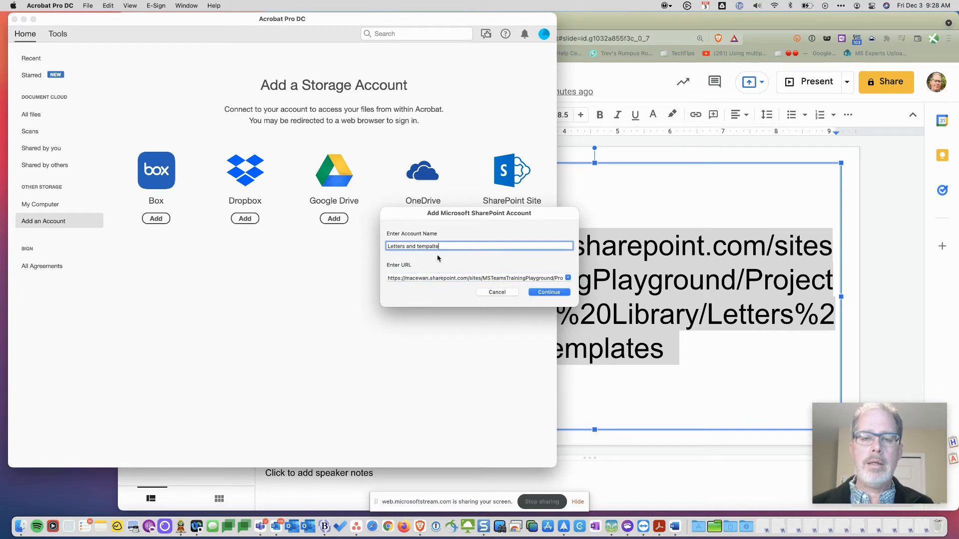
{"action": "key", "text": "BackSpace"}
{"action": "key", "text": "BackSpace"}
{"action": "key", "text": "BackSpace"}
{"action": "type", "text": "lates"}
{"action": "left_click", "coordinate": [432, 278]}
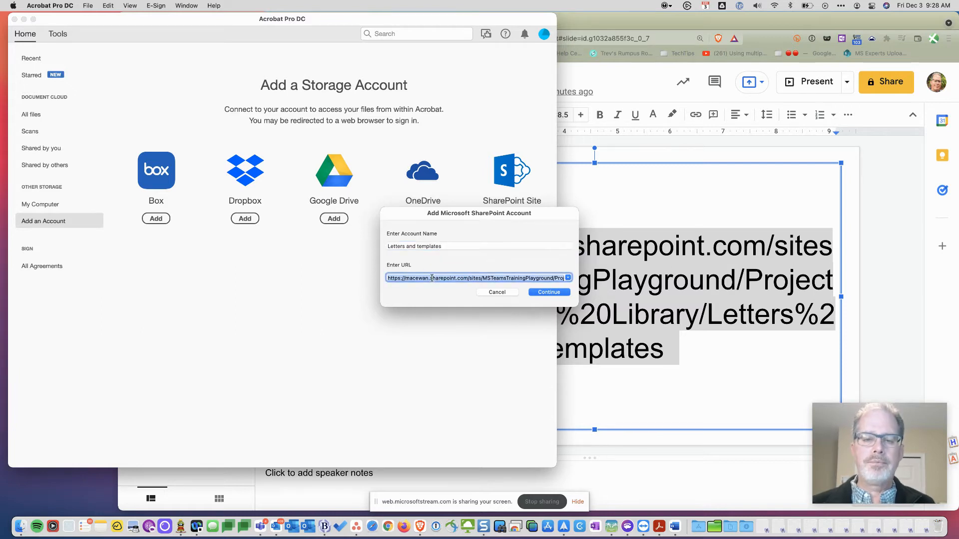
{"action": "type", "text": "https://macewan.sharepoint.com/sites/MSTeamsTrainingPlayground/Projects%20Document%20Library/Letters%20templates"}
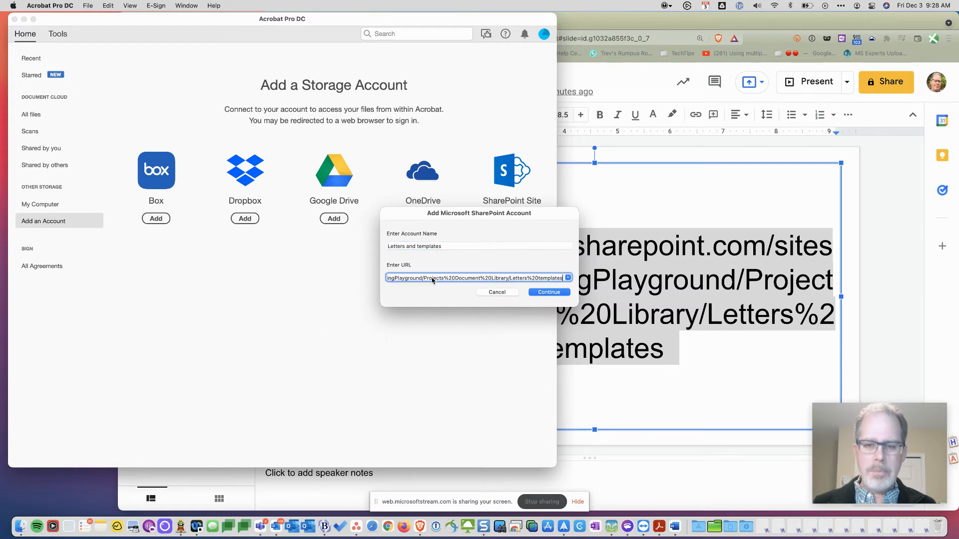
{"action": "left_click", "coordinate": [549, 292]}
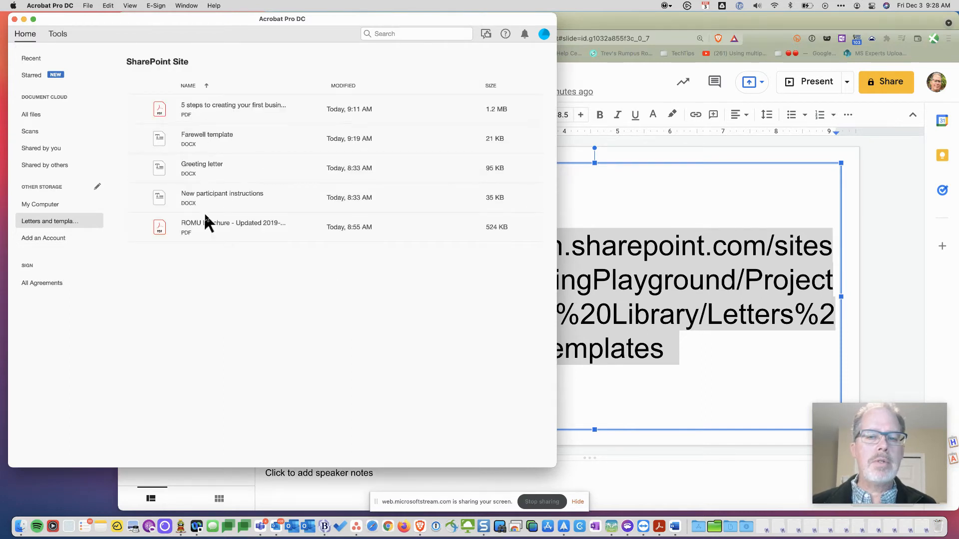
Switch to the SharePoint library in Brave and check in "5 steps to creating your first business app.pdf" without a comment.
{"action": "left_click", "coordinate": [616, 17]}
{"action": "left_click", "coordinate": [258, 24]}
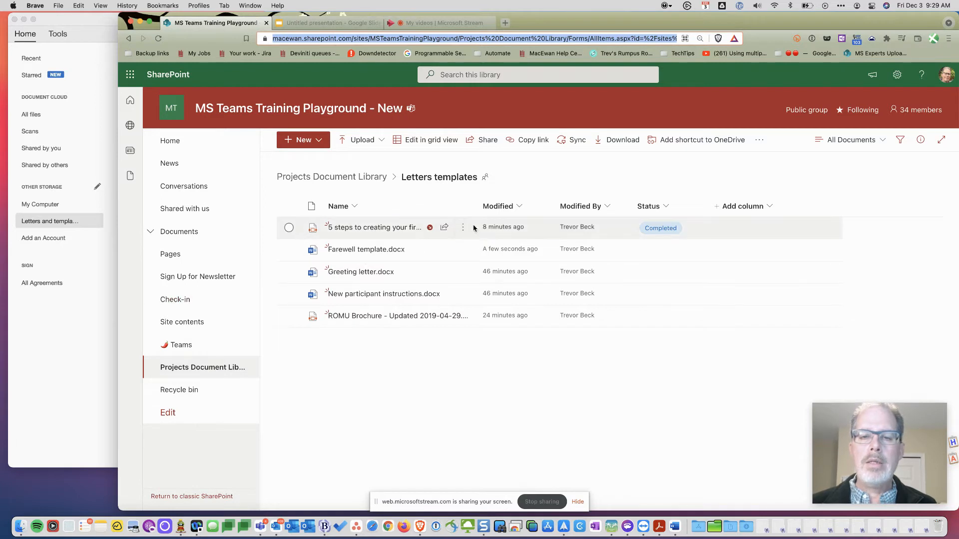
{"action": "left_click", "coordinate": [464, 229]}
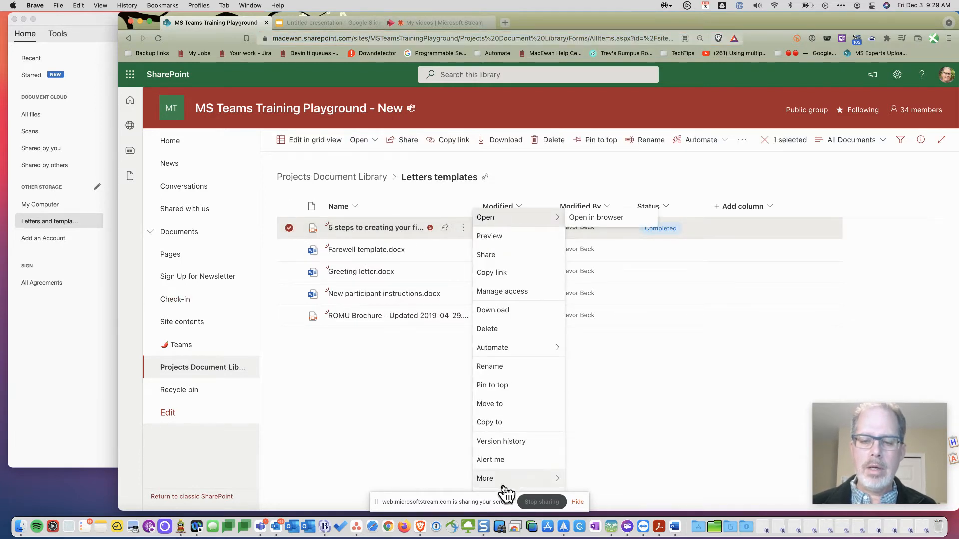
{"action": "mouse_move", "coordinate": [507, 491]}
{"action": "left_click", "coordinate": [591, 485]}
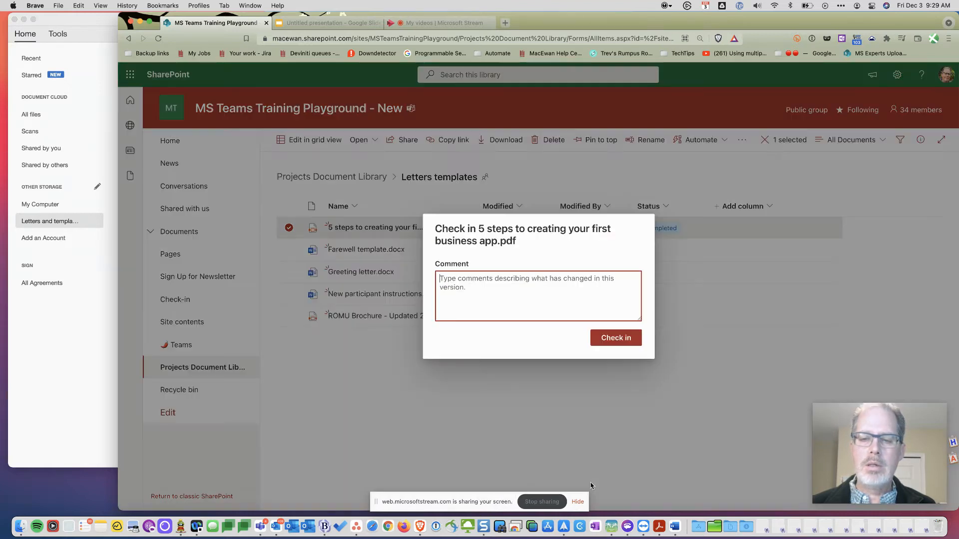
{"action": "left_click", "coordinate": [614, 338]}
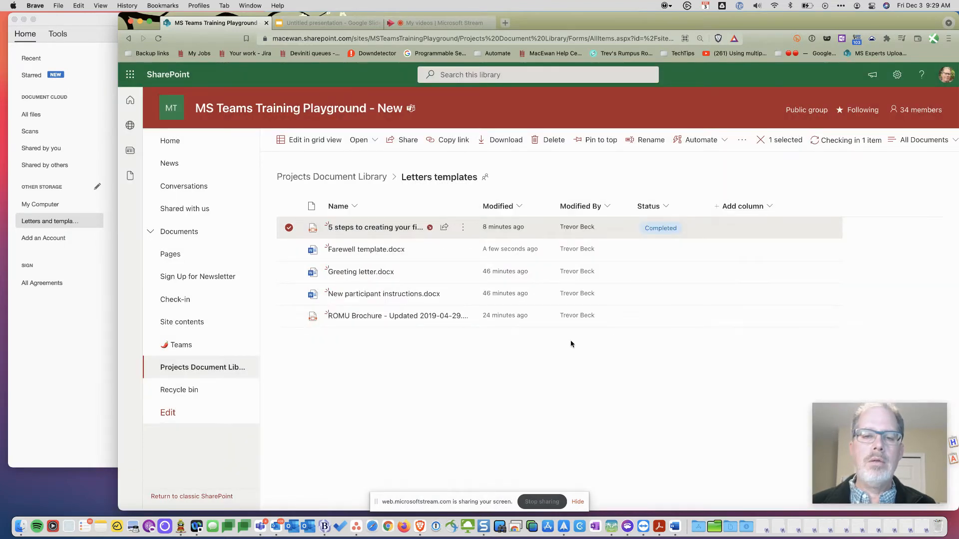
Switch to Acrobat, reload the Letters and templates storage, and check out and open the "5 steps to creating your first business app" PDF for editing.
{"action": "left_click", "coordinate": [72, 364]}
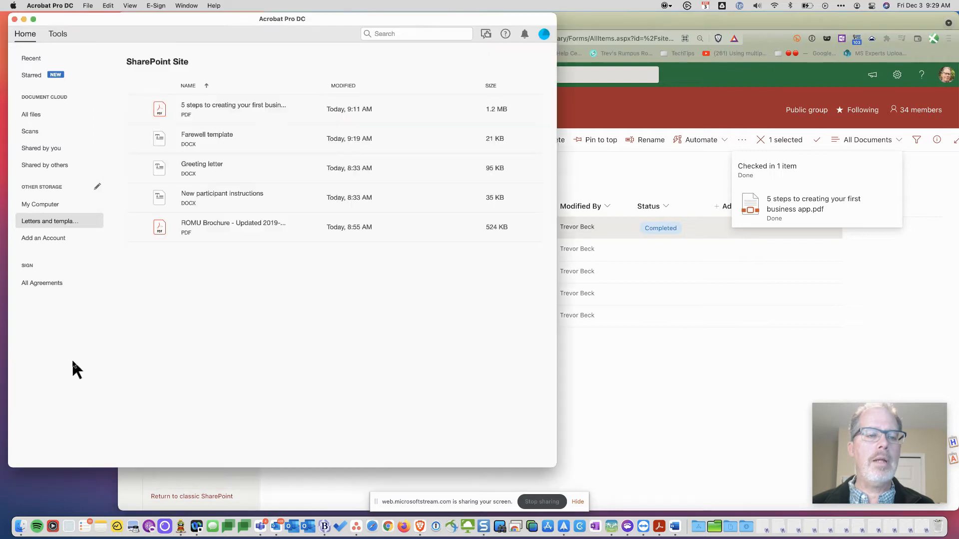
{"action": "left_click", "coordinate": [70, 236]}
{"action": "left_click", "coordinate": [60, 220]}
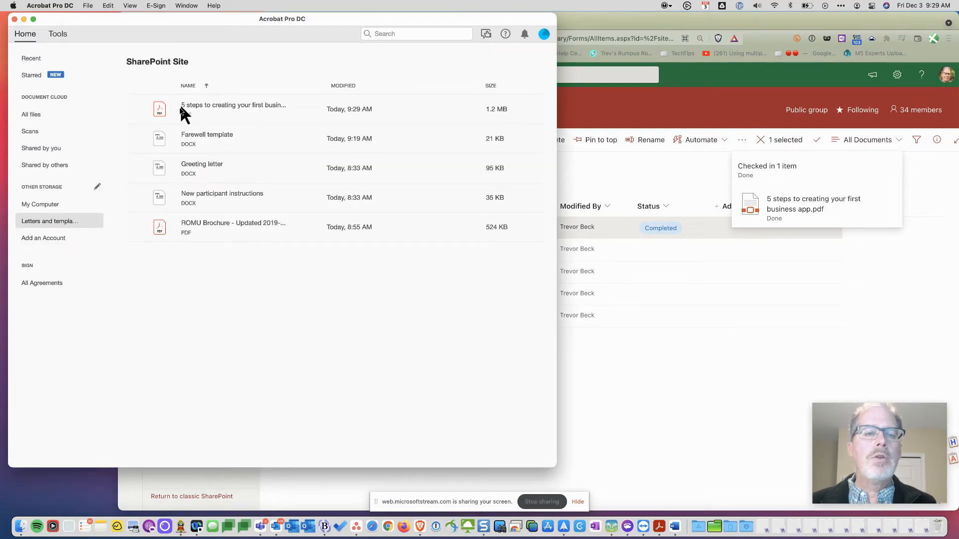
{"action": "left_click", "coordinate": [209, 103]}
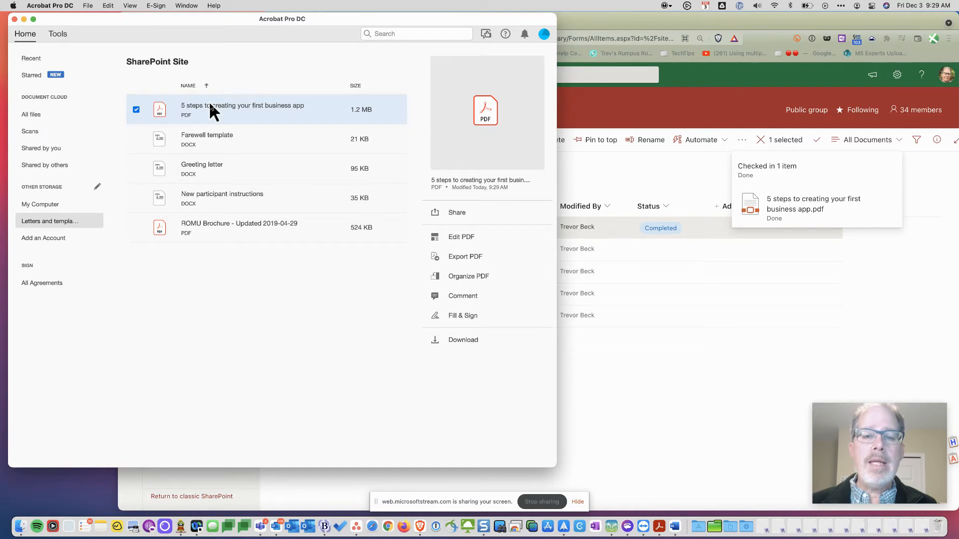
{"action": "left_click", "coordinate": [464, 239]}
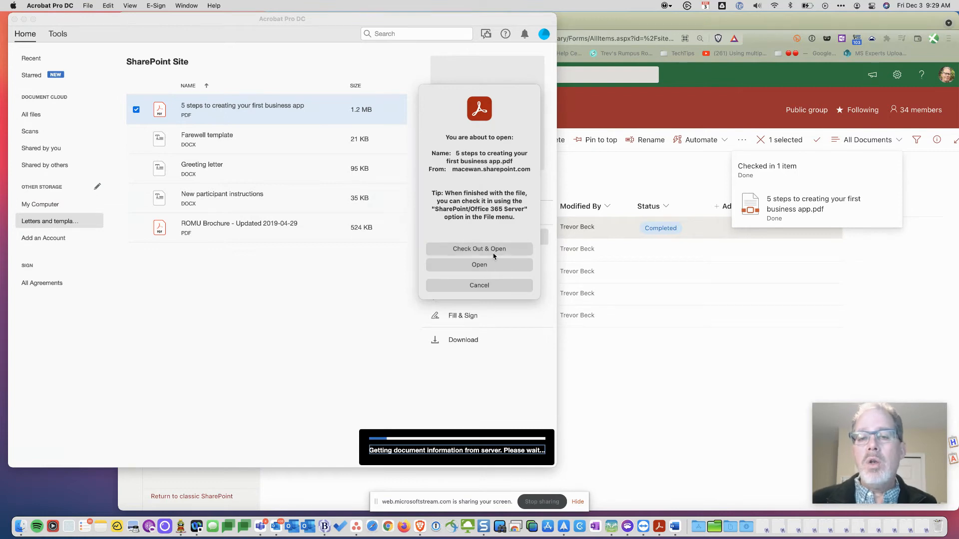
{"action": "left_click", "coordinate": [525, 250]}
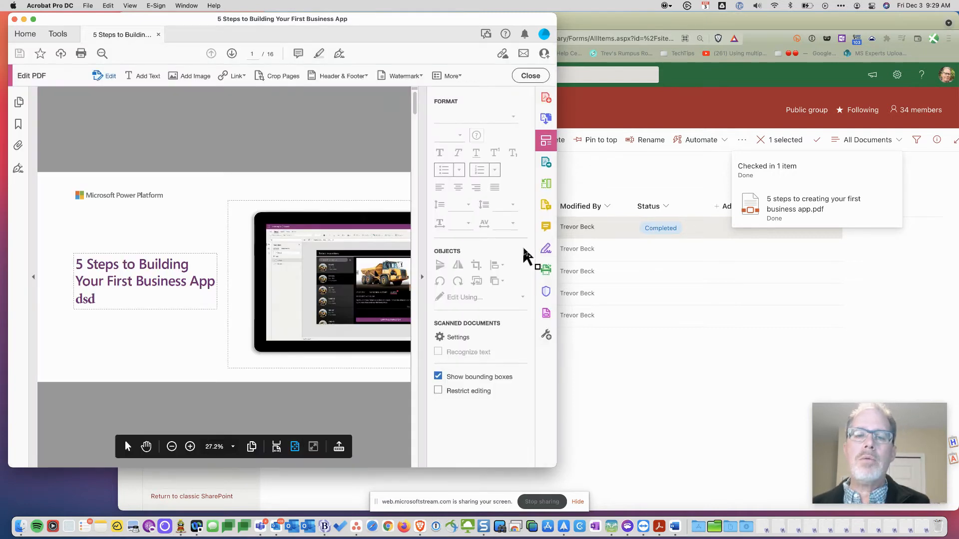
Switch to the SharePoint library in Brave, reload it and examine the PDF's checkout status.
{"action": "left_click", "coordinate": [694, 333]}
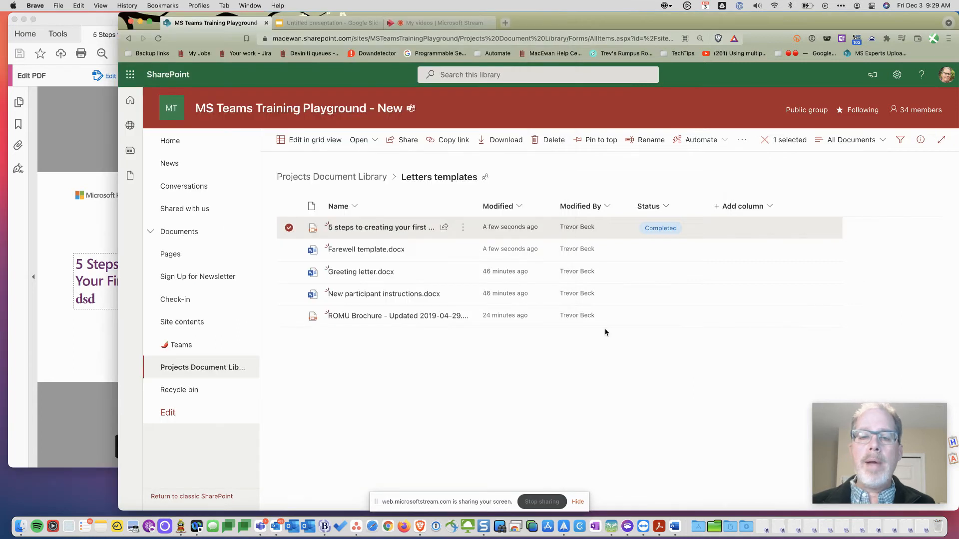
{"action": "left_click", "coordinate": [159, 39]}
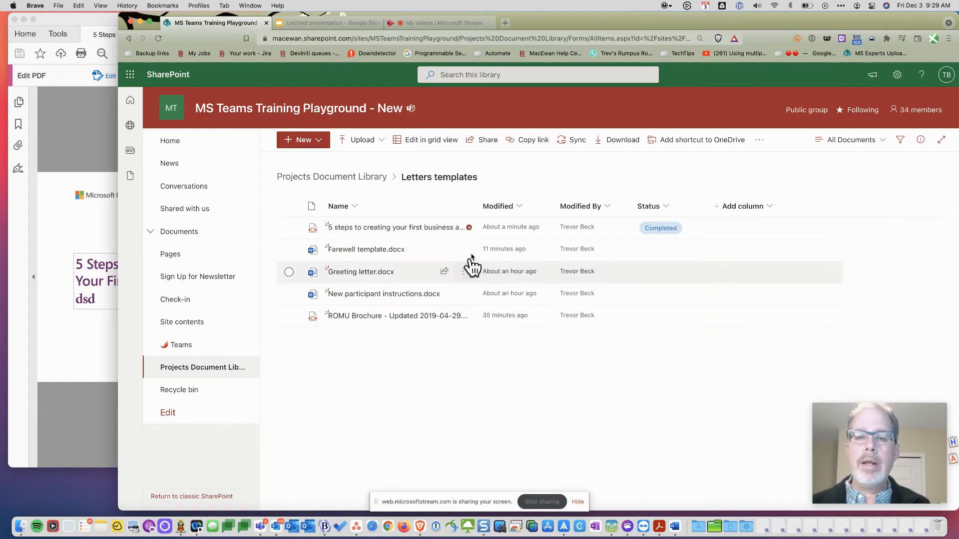
{"action": "mouse_move", "coordinate": [430, 229]}
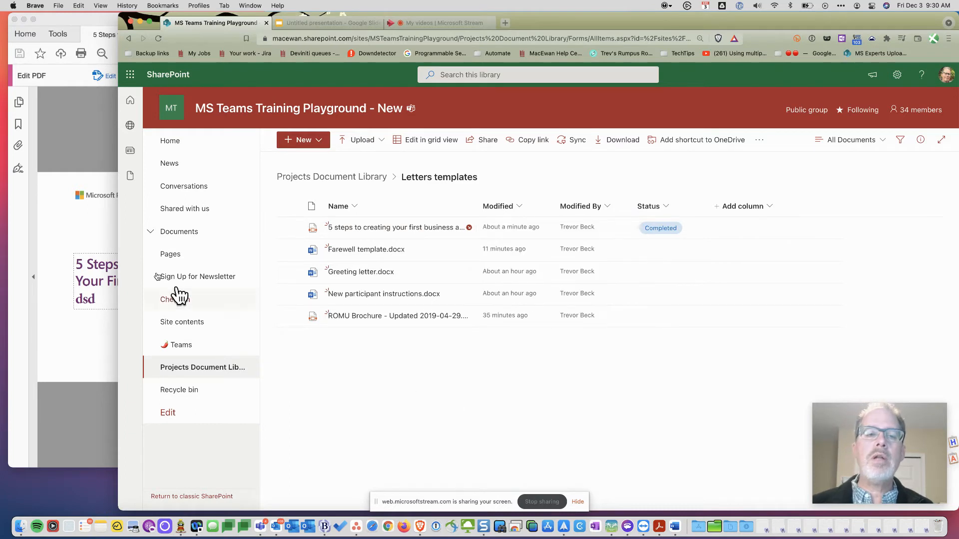
Switch to Acrobat and replace "dsd" in the first page's title with "with" followed by the presenter's first name.
{"action": "left_click", "coordinate": [98, 237]}
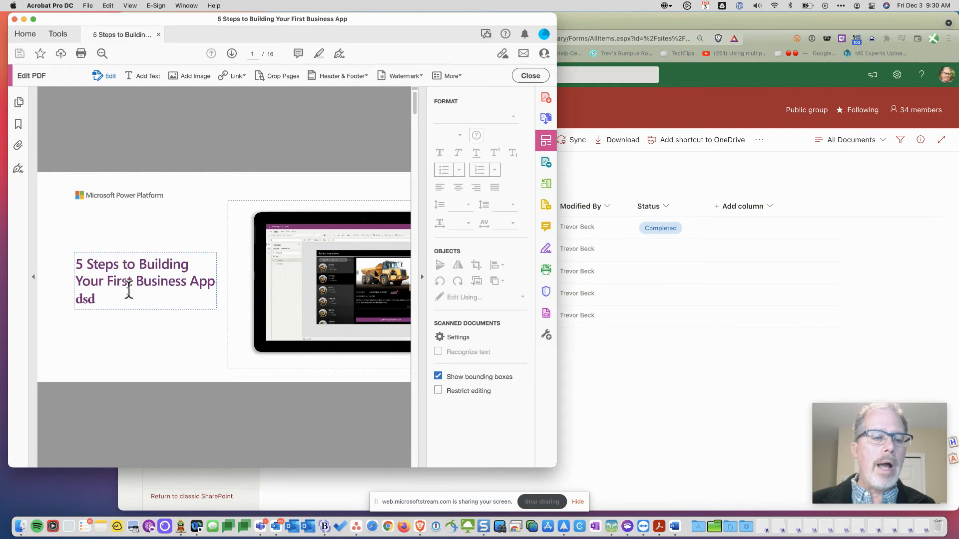
{"action": "left_click", "coordinate": [110, 298]}
{"action": "key", "text": "BackSpace"}
{"action": "key", "text": "BackSpace"}
{"action": "key", "text": "BackSpace"}
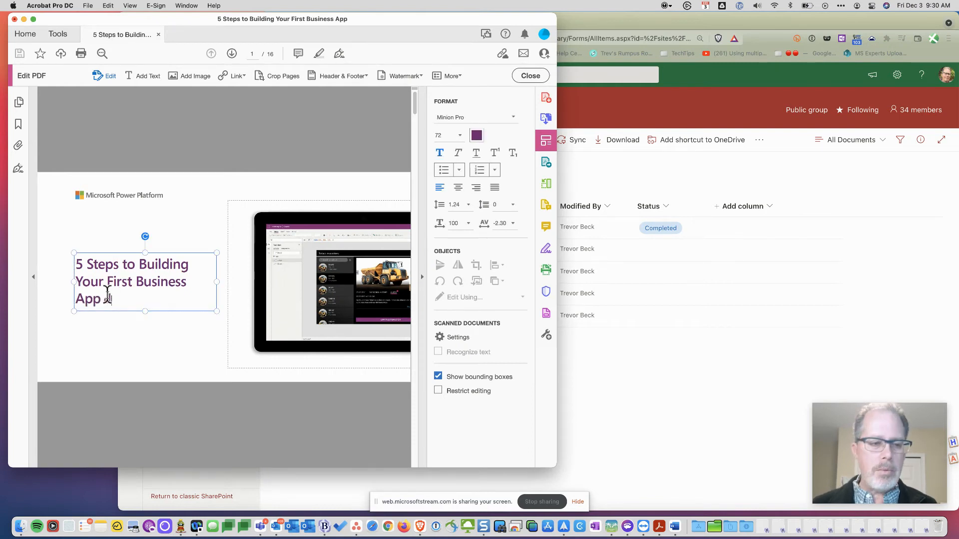
{"action": "type", "text": "with Trevor"}
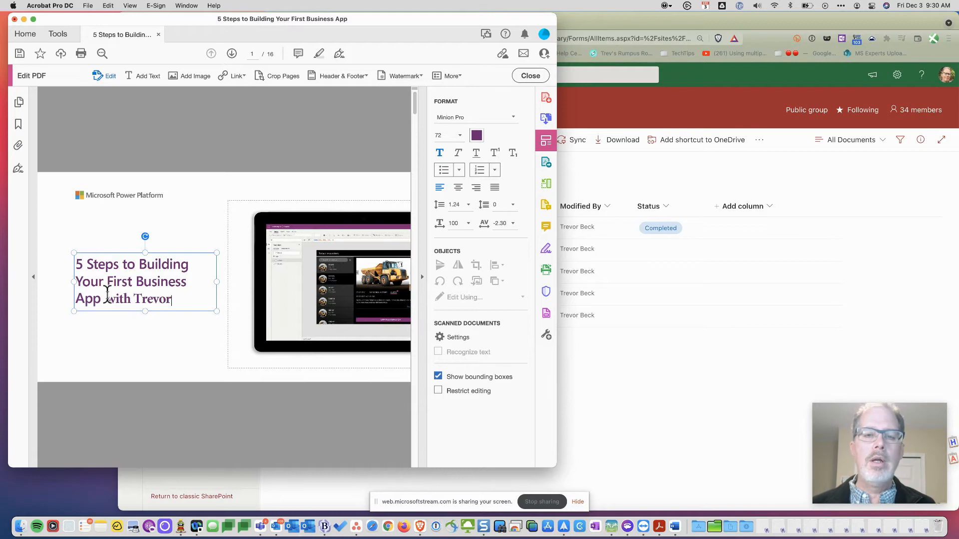
{"action": "left_click", "coordinate": [306, 181]}
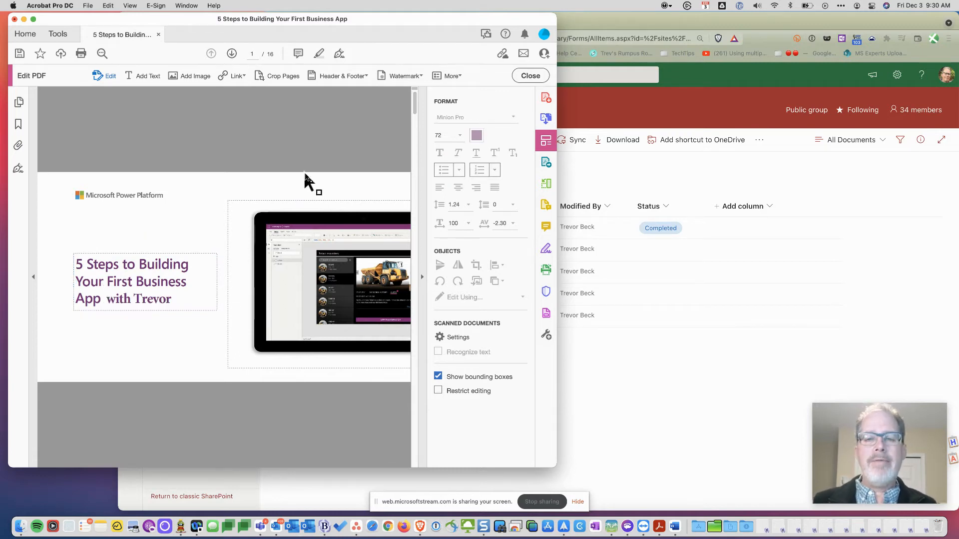
Save the PDF, skip the break reminder, and view the file's entry in the SharePoint library in Brave.
{"action": "key", "text": "super+s"}
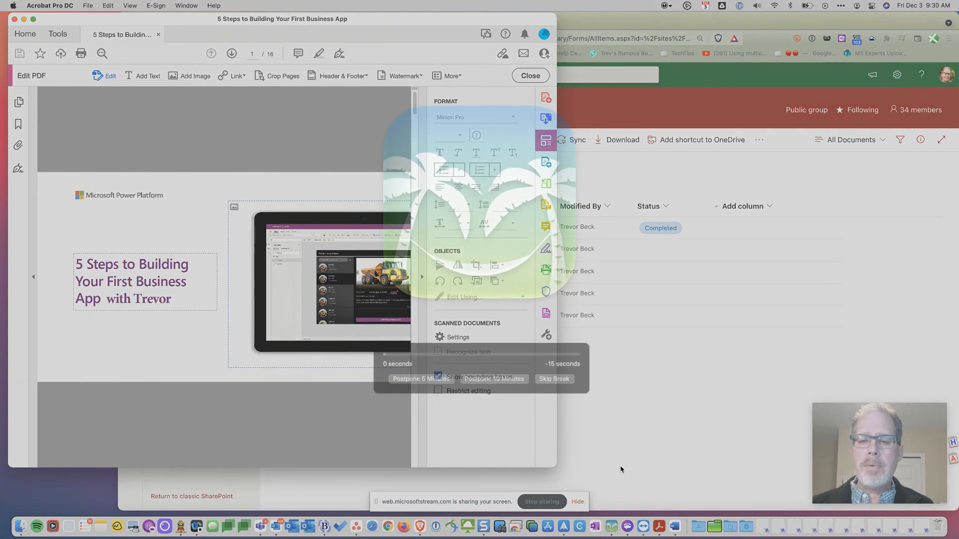
{"action": "left_click", "coordinate": [556, 381]}
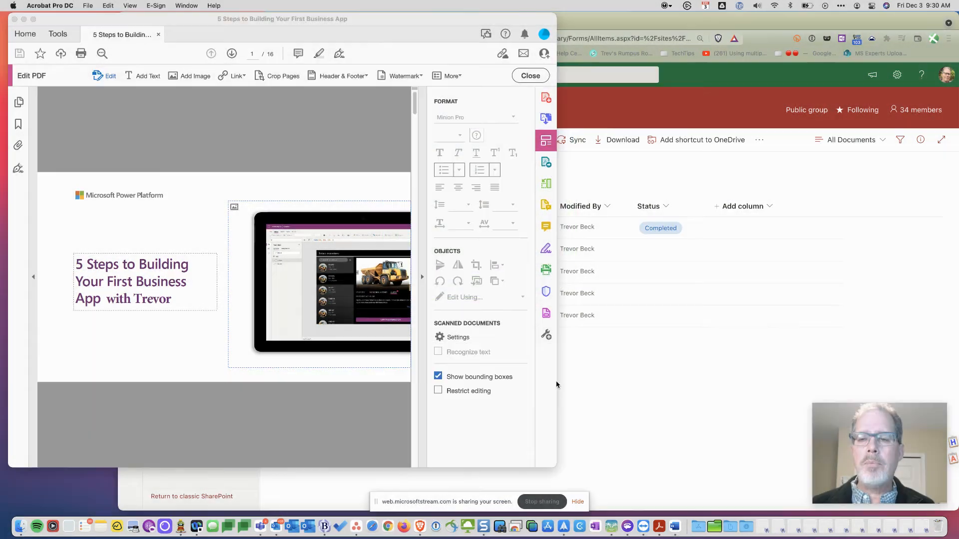
{"action": "left_click", "coordinate": [656, 392]}
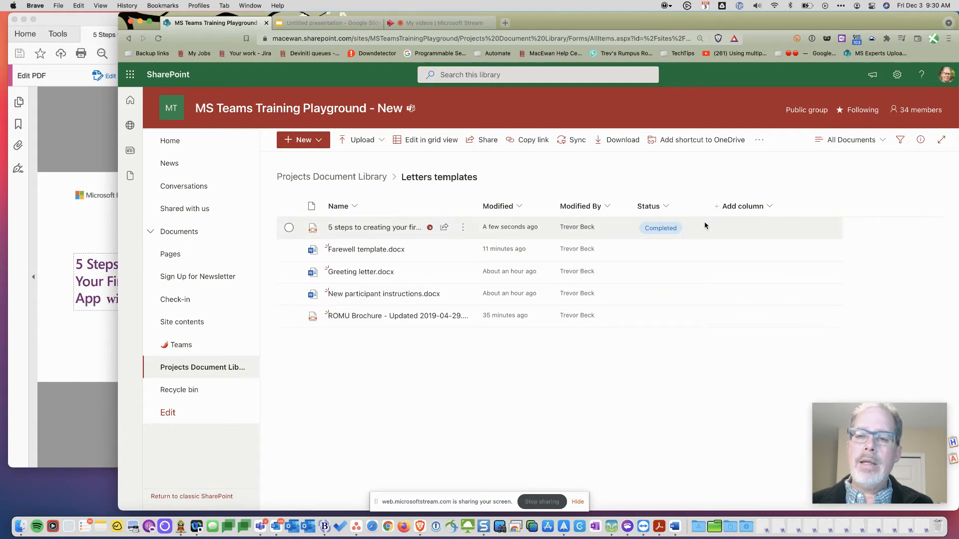
Switch to Acrobat and set the PDF's Status to In progress in its SharePoint document properties.
{"action": "left_click", "coordinate": [92, 232]}
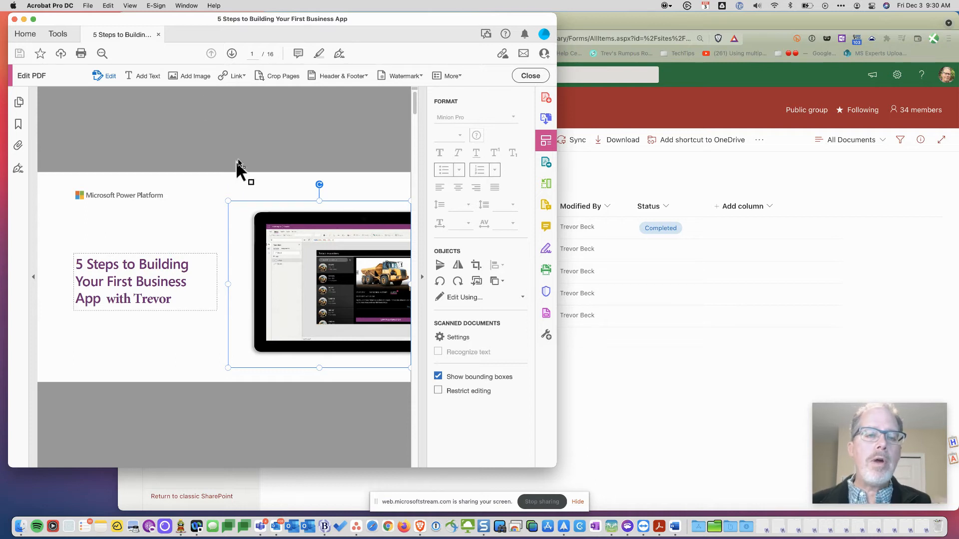
{"action": "left_click", "coordinate": [89, 6]}
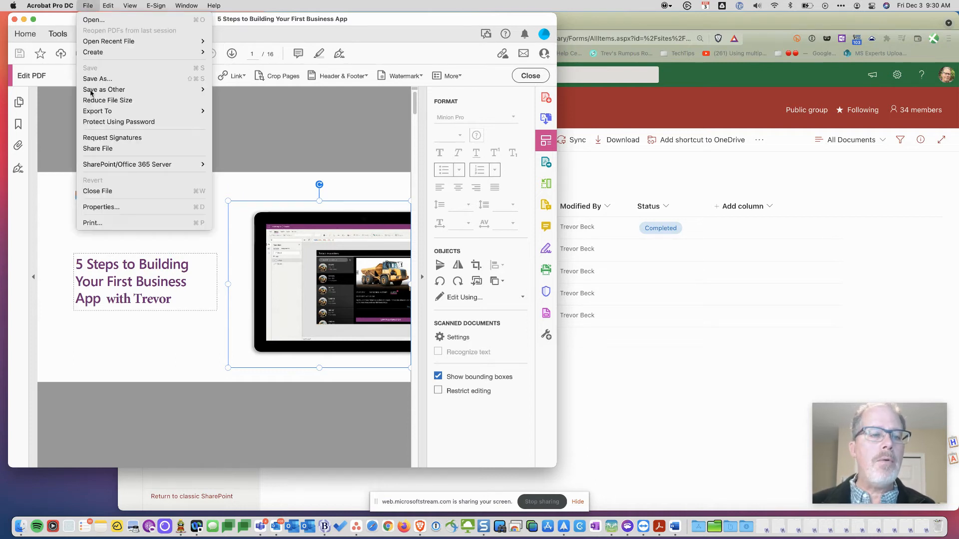
{"action": "mouse_move", "coordinate": [140, 170]}
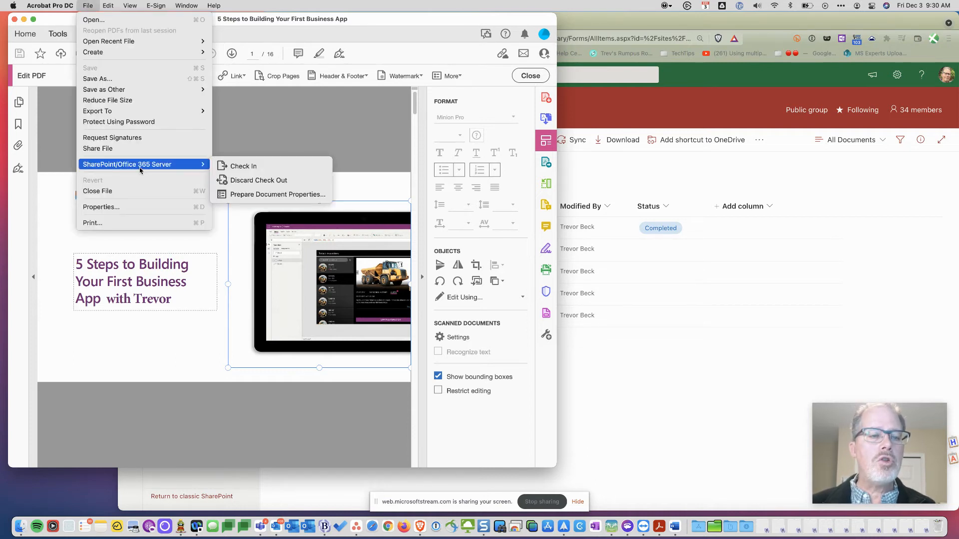
{"action": "left_click", "coordinate": [266, 197]}
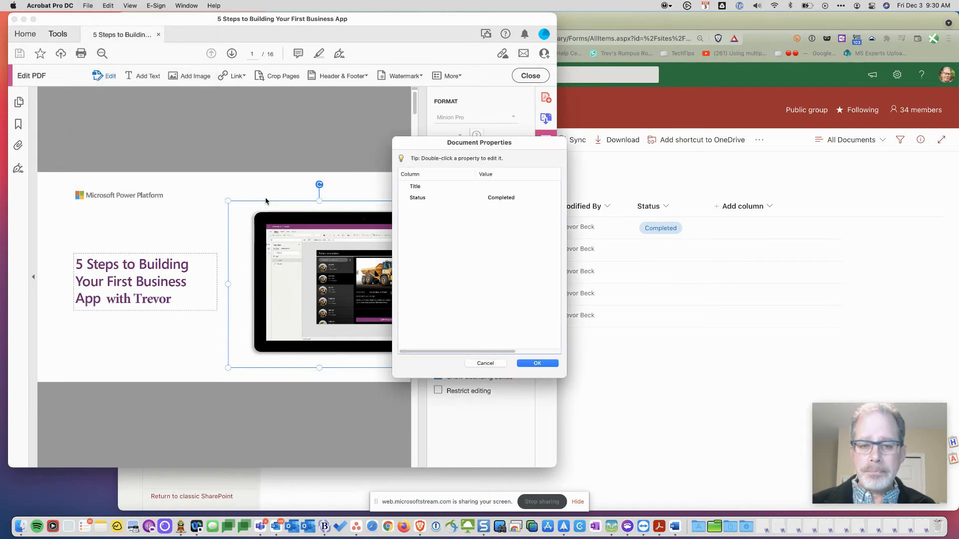
{"action": "left_click", "coordinate": [501, 198]}
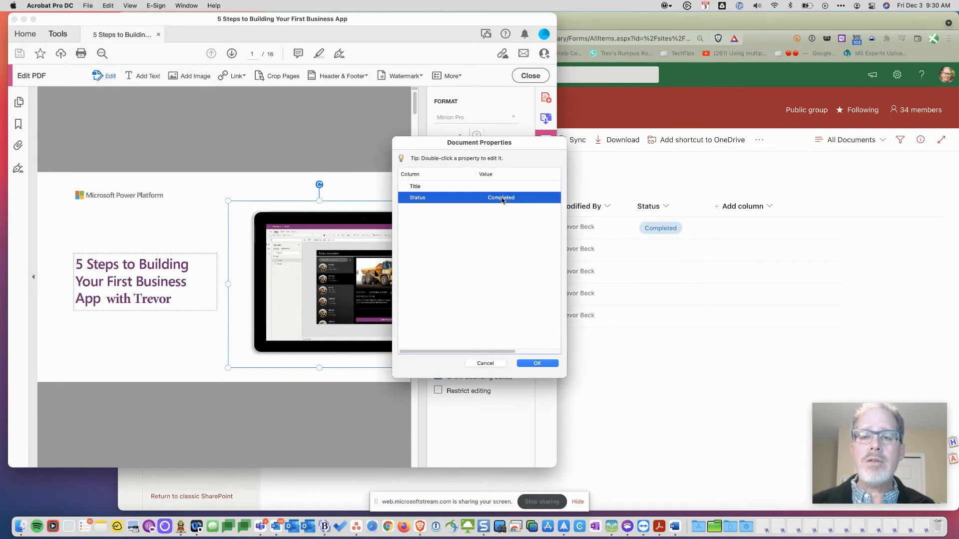
{"action": "double_click", "coordinate": [502, 201]}
{"action": "left_click", "coordinate": [543, 257]}
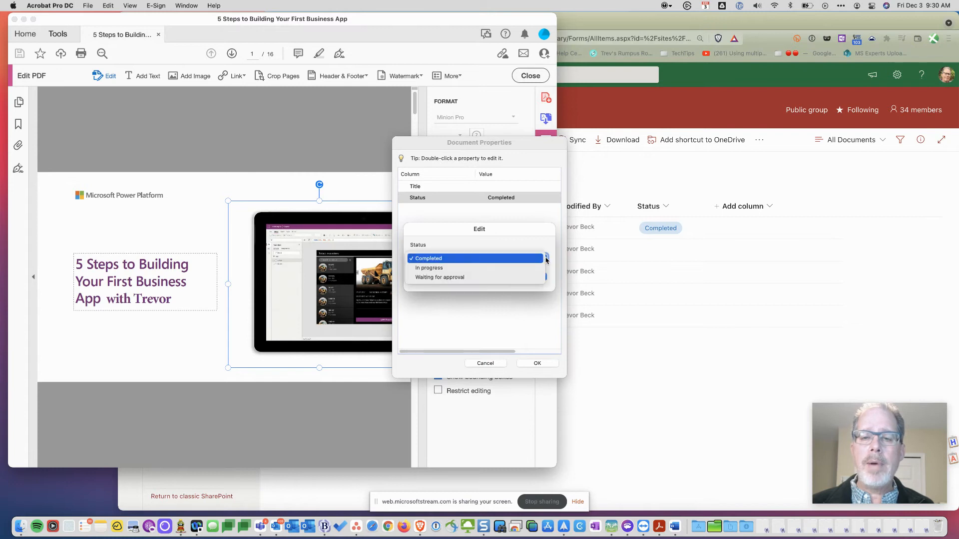
{"action": "left_click", "coordinate": [488, 270]}
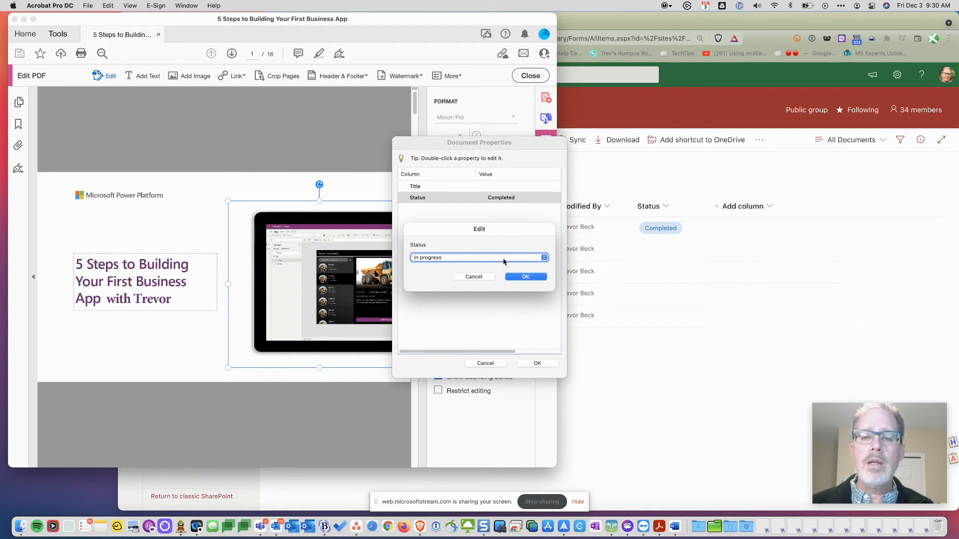
{"action": "left_click", "coordinate": [525, 279]}
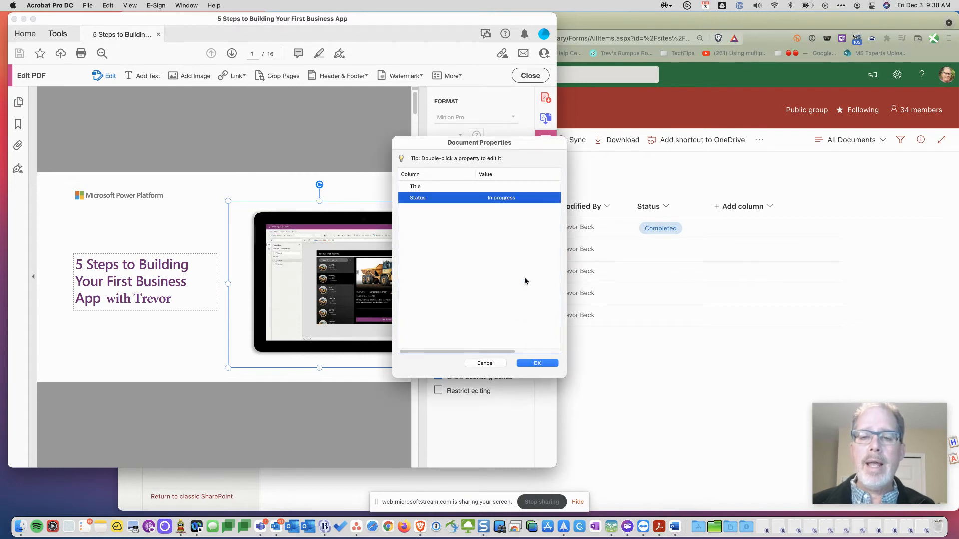
{"action": "left_click", "coordinate": [537, 364]}
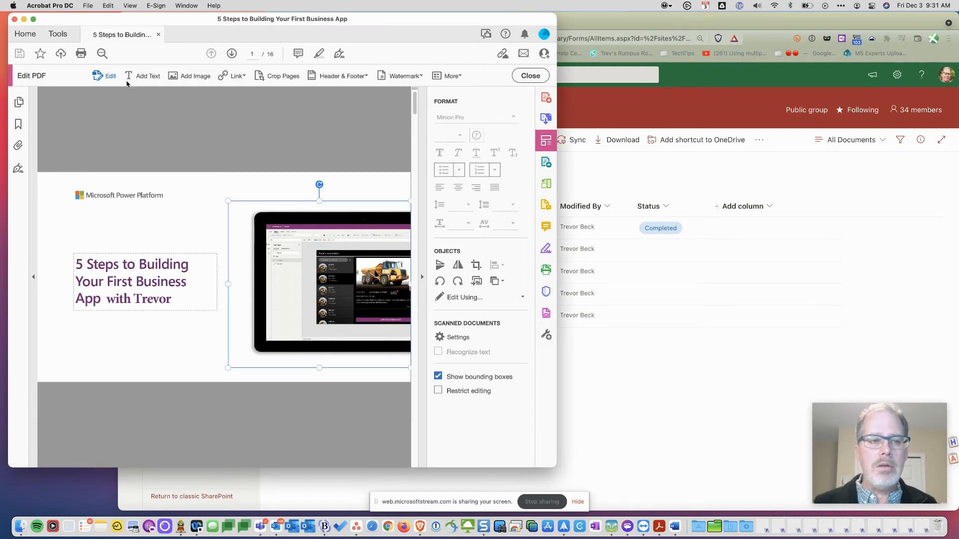
Close the business app PDF and check it in with the version comment "WOrking today".
{"action": "left_click", "coordinate": [158, 35]}
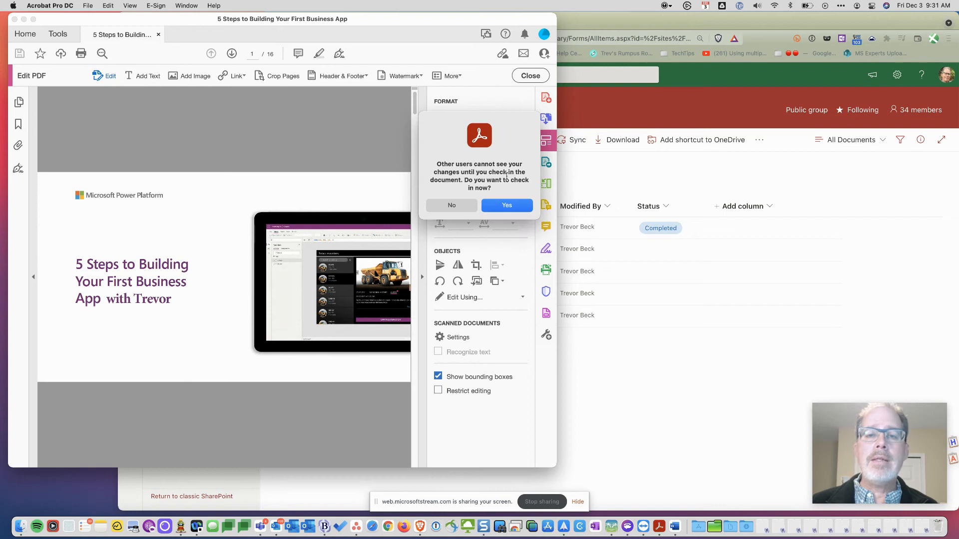
{"action": "left_click", "coordinate": [516, 209]}
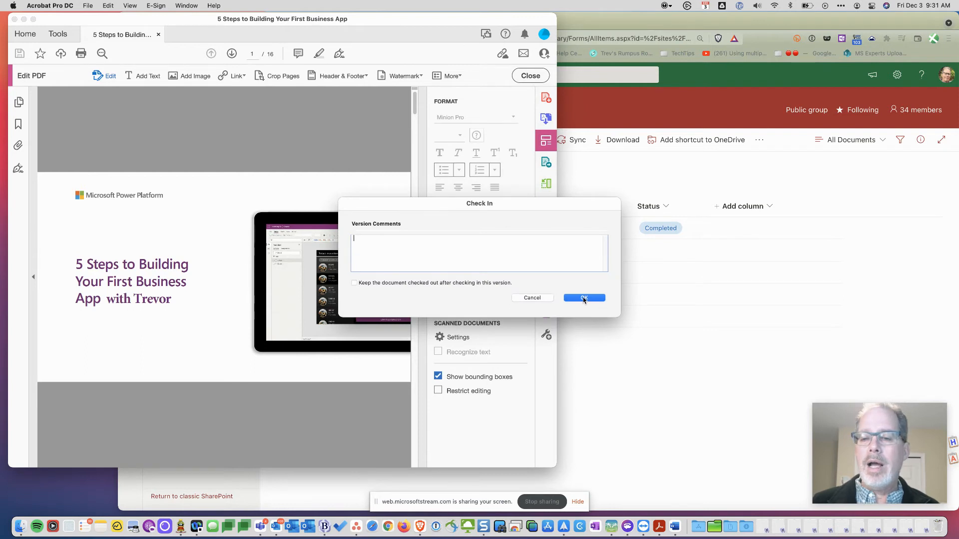
{"action": "left_click", "coordinate": [455, 240]}
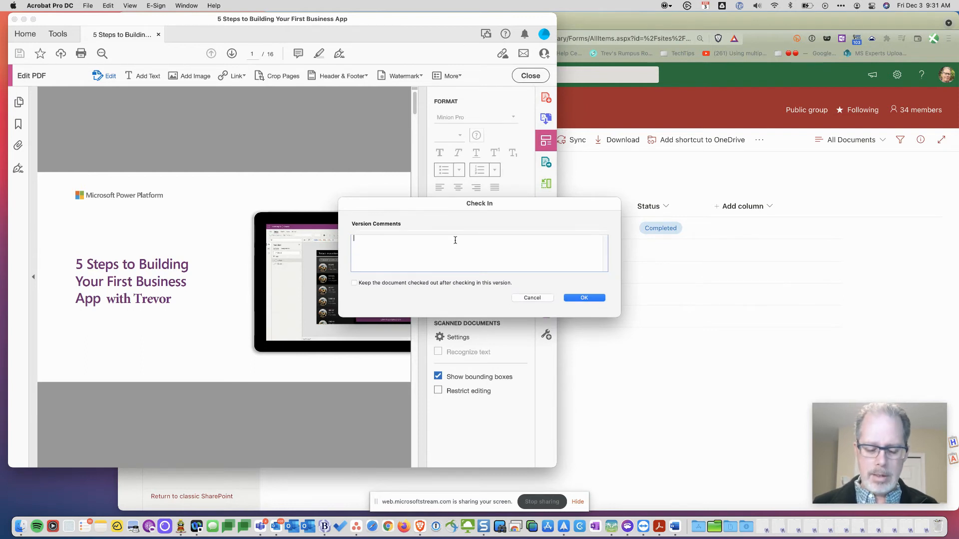
{"action": "type", "text": "WOrking today"}
{"action": "left_click", "coordinate": [585, 299]}
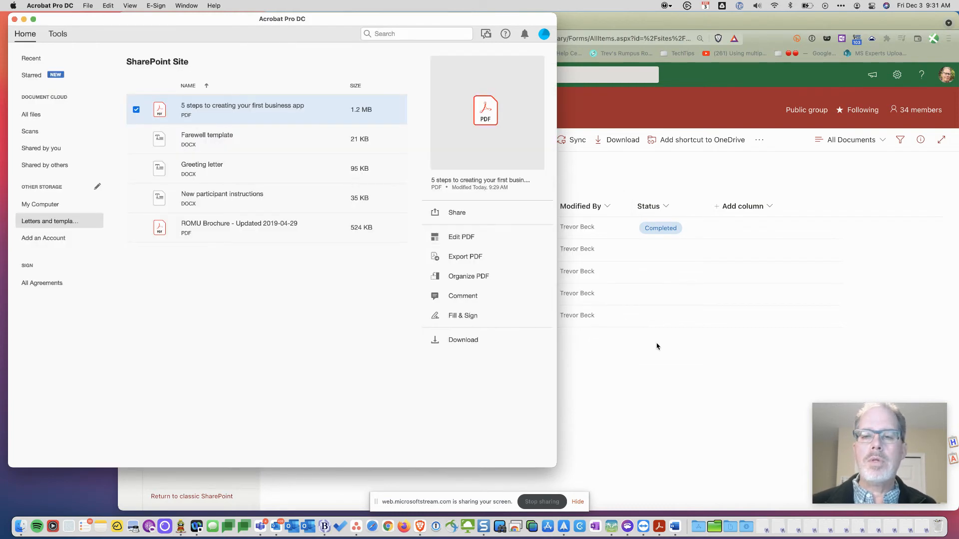
Switch to the SharePoint library in Brave, reload it, and open the 5 steps PDF to view the checked-in changes.
{"action": "left_click", "coordinate": [660, 283]}
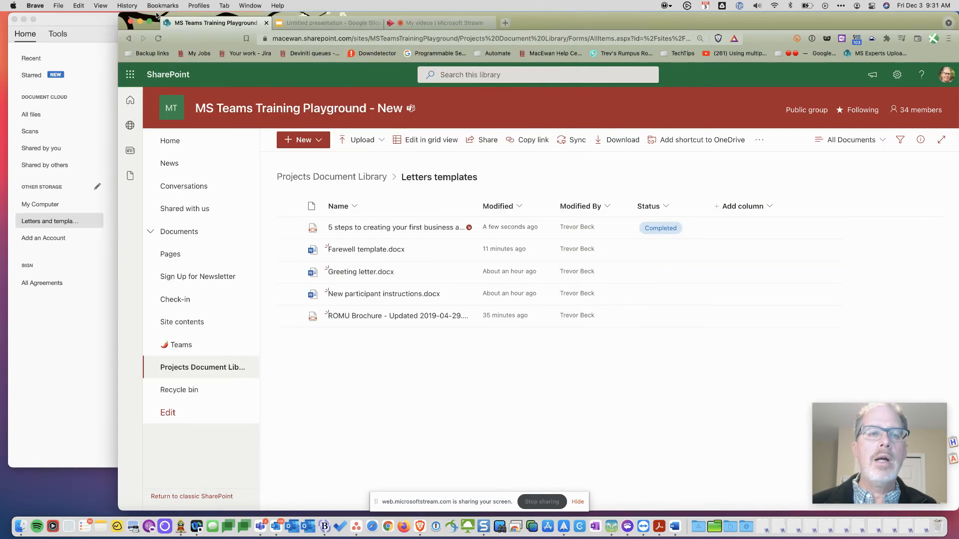
{"action": "left_click", "coordinate": [159, 43]}
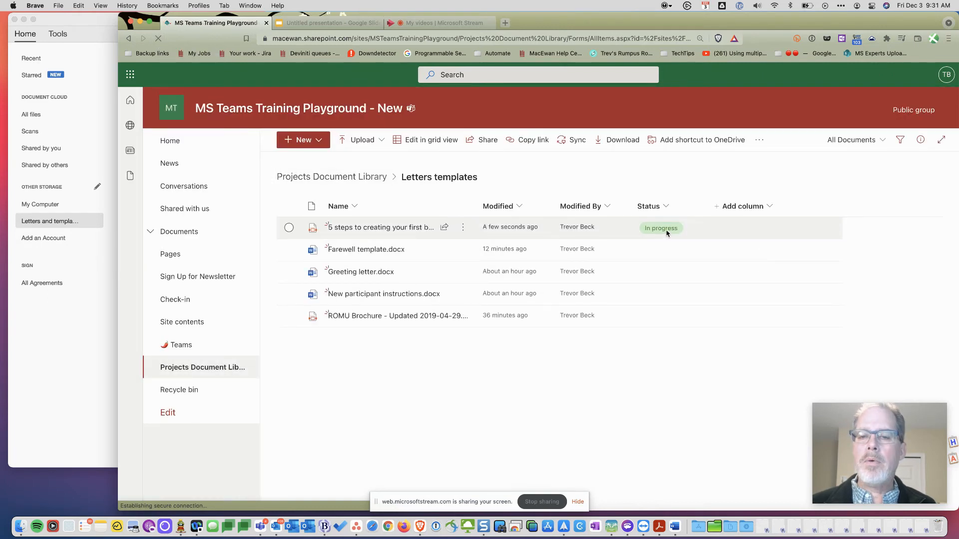
{"action": "mouse_move", "coordinate": [363, 233]}
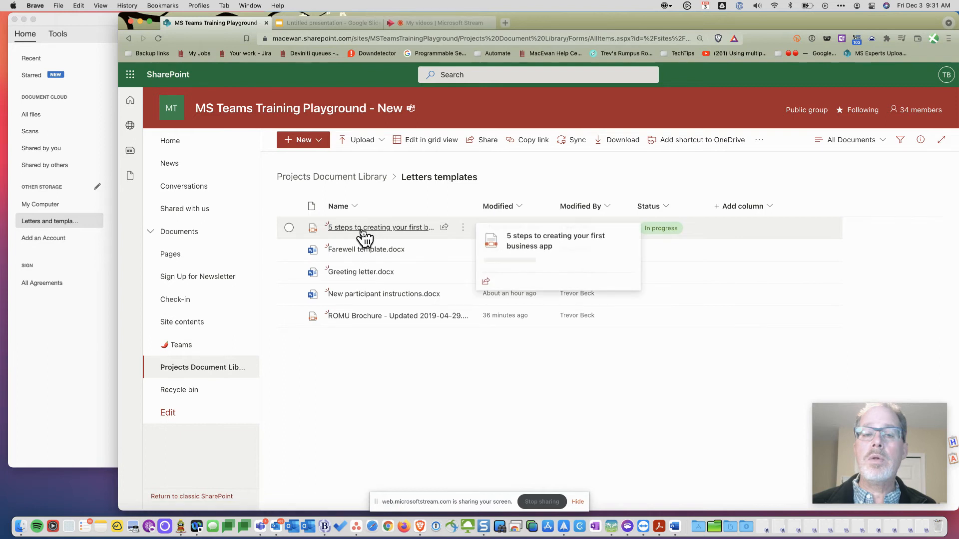
{"action": "left_click", "coordinate": [363, 230]}
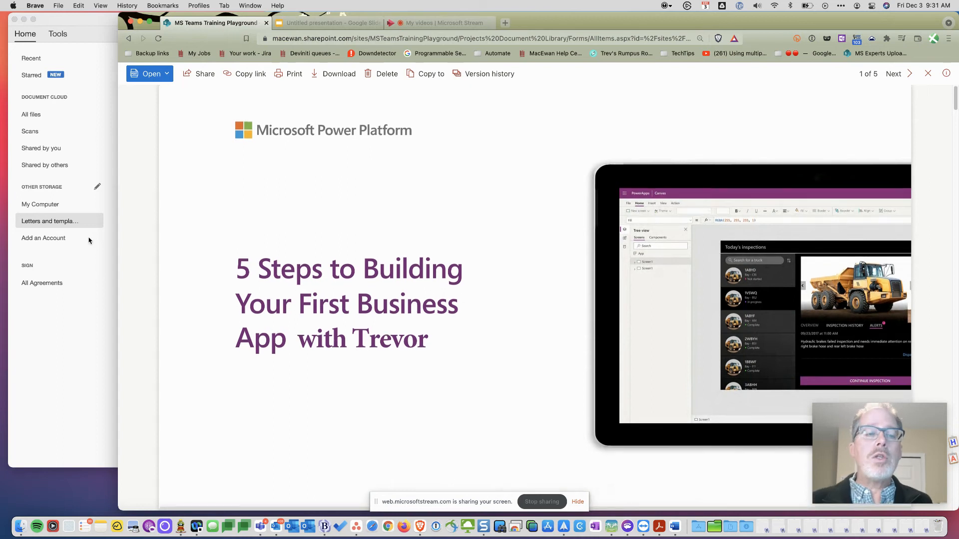
Switch to Acrobat and create a PDF from Farewell template.docx in the connected SharePoint folder, using the local PDF converter and accepting the default reading options.
{"action": "left_click", "coordinate": [82, 281]}
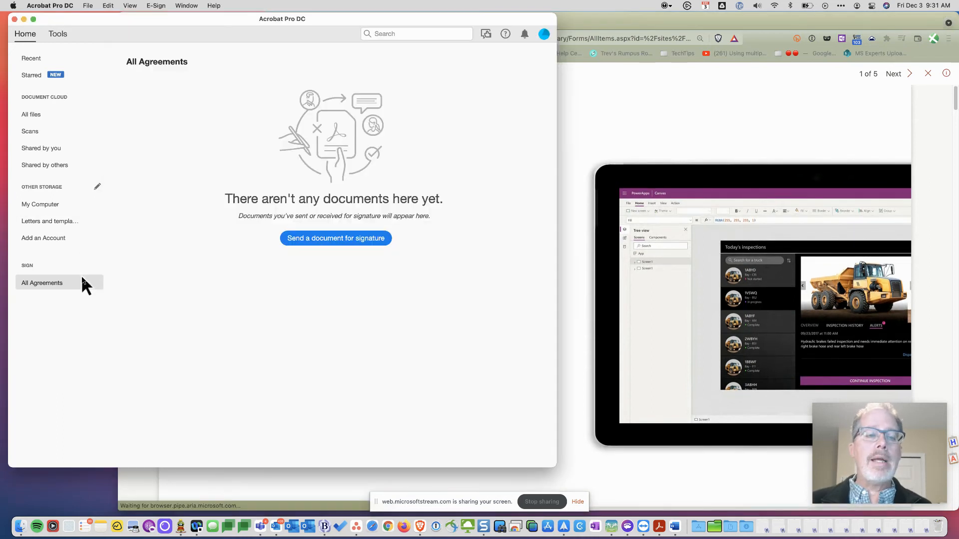
{"action": "left_click", "coordinate": [55, 220]}
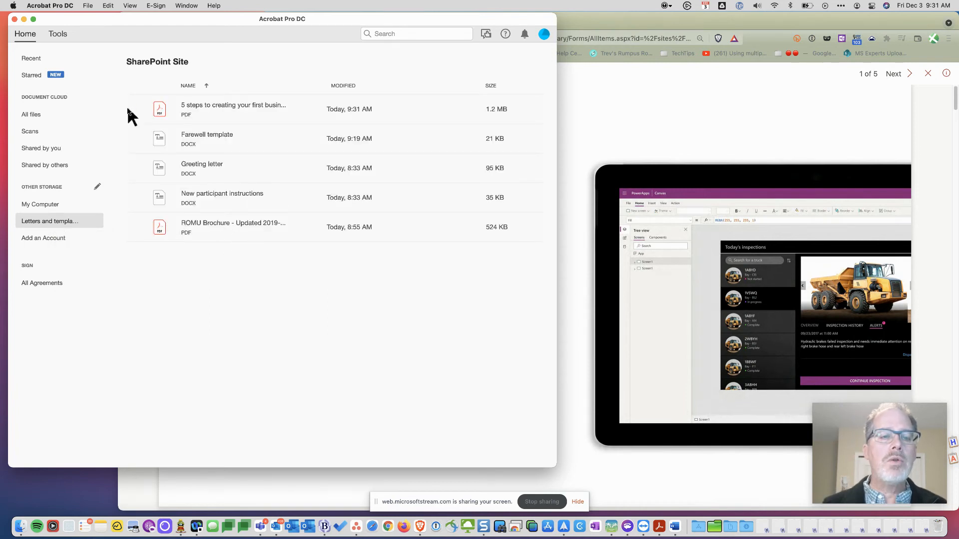
{"action": "left_click", "coordinate": [177, 136]}
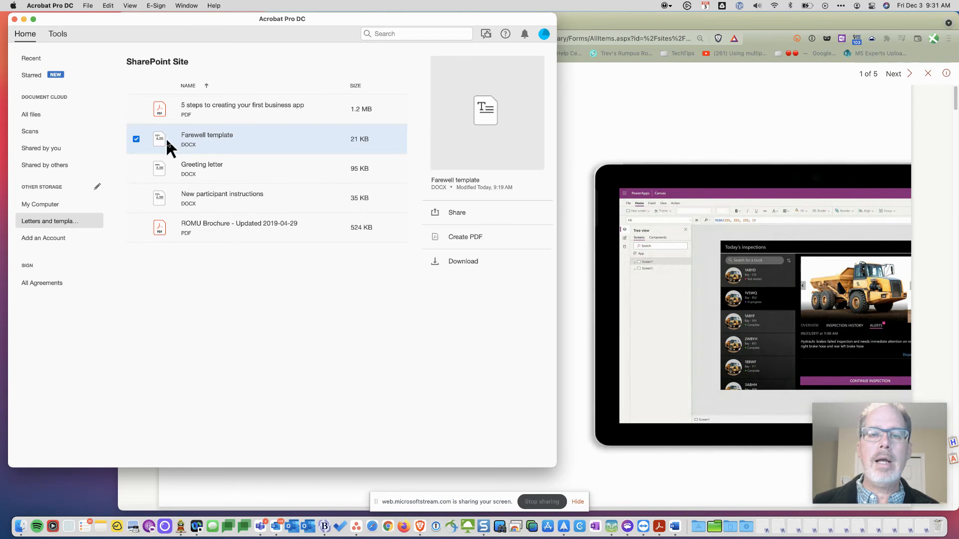
{"action": "left_click", "coordinate": [472, 244]}
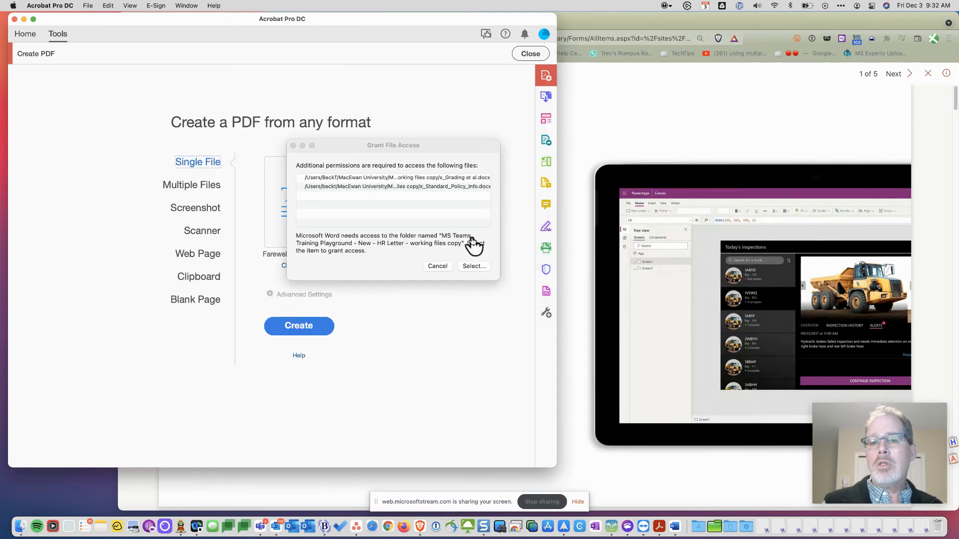
{"action": "left_click", "coordinate": [473, 244]}
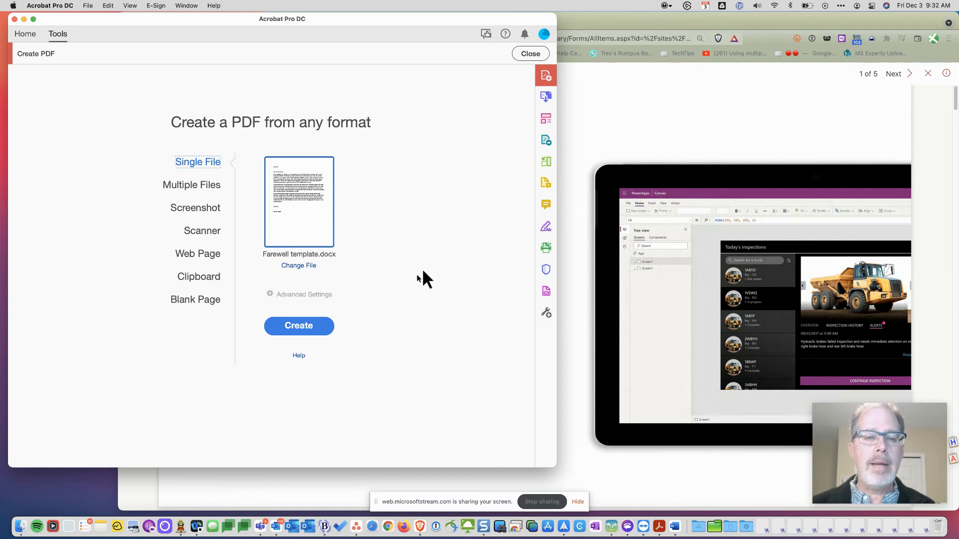
{"action": "left_click", "coordinate": [286, 325]}
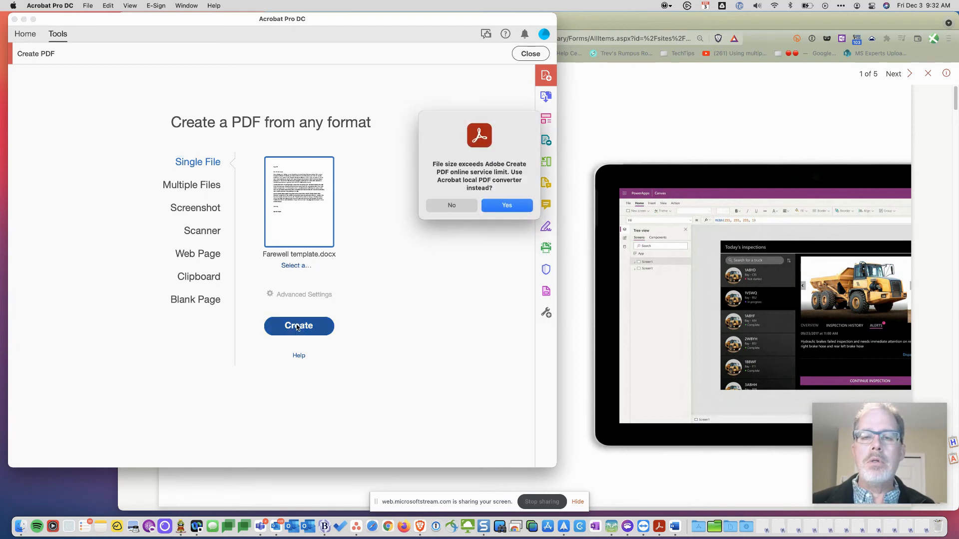
{"action": "left_click", "coordinate": [510, 206]}
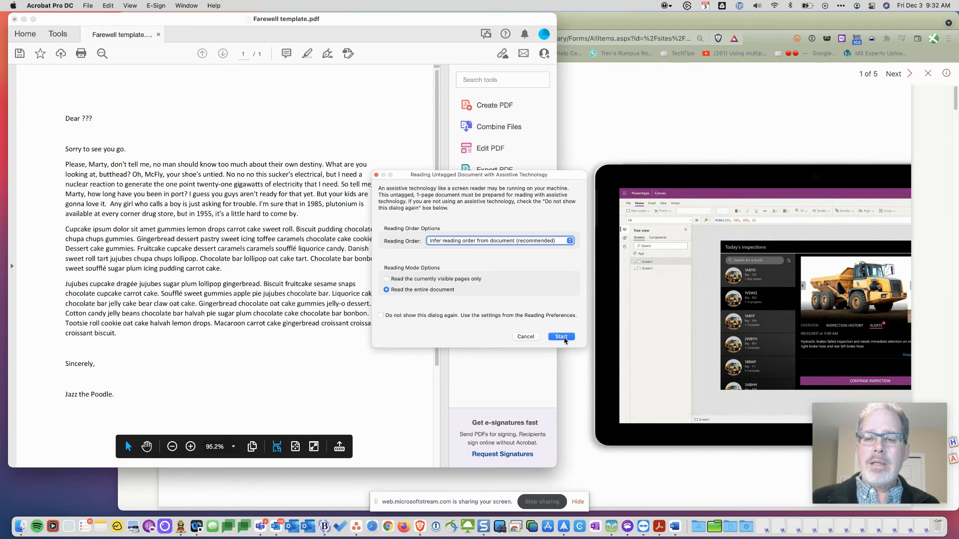
{"action": "left_click", "coordinate": [565, 339]}
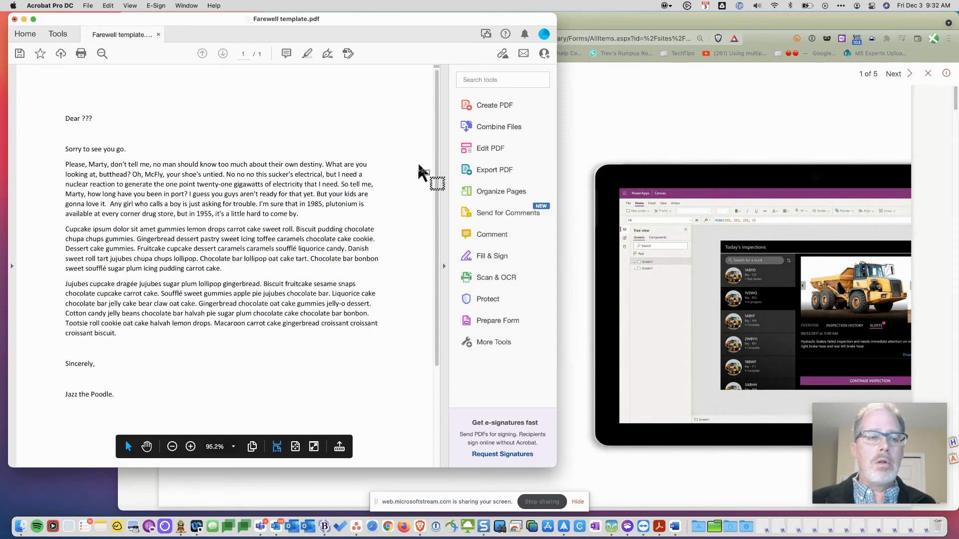
Edit the farewell letter PDF, replacing "???" in the salutation with the recipient's first name.
{"action": "left_click", "coordinate": [82, 118]}
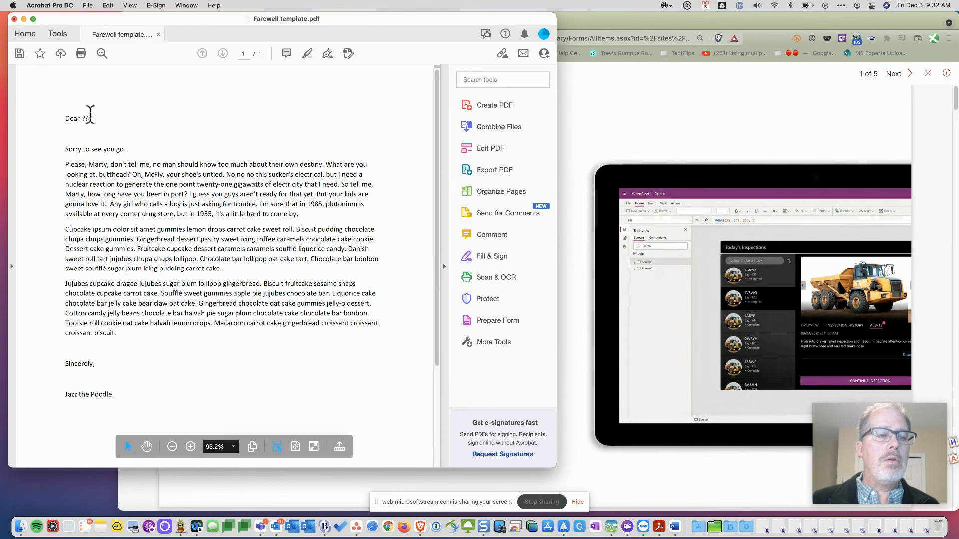
{"action": "double_click", "coordinate": [91, 118]}
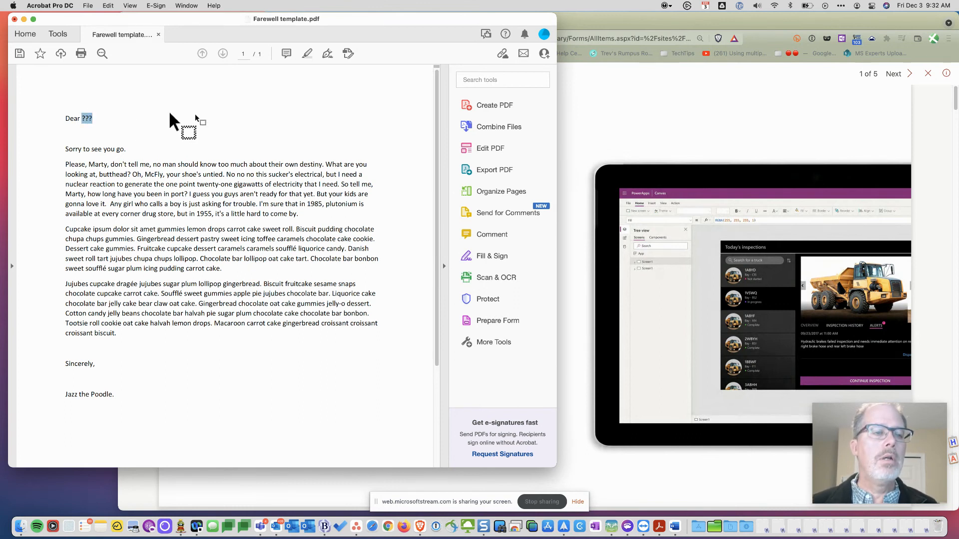
{"action": "left_click", "coordinate": [493, 142]}
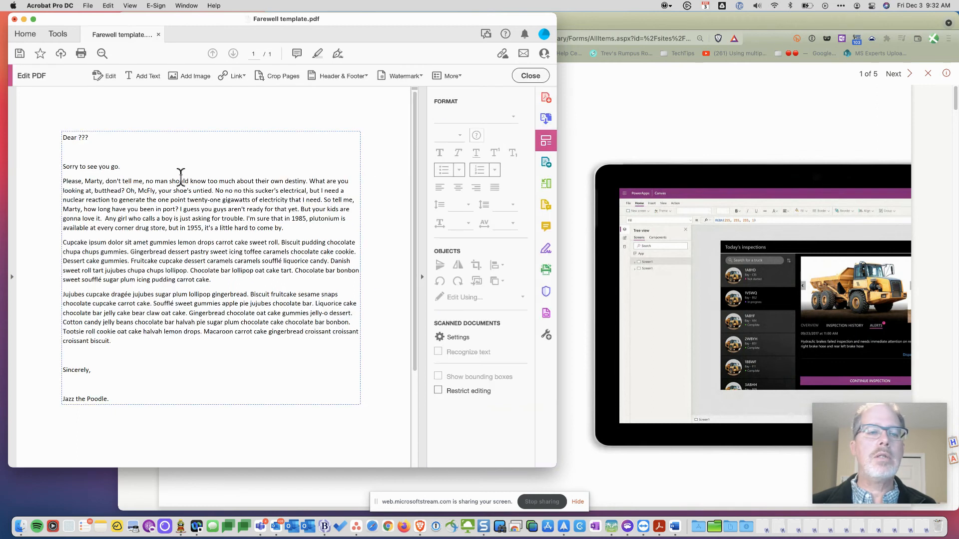
{"action": "left_click_drag", "start_coordinate": [77, 138], "coordinate": [93, 138]}
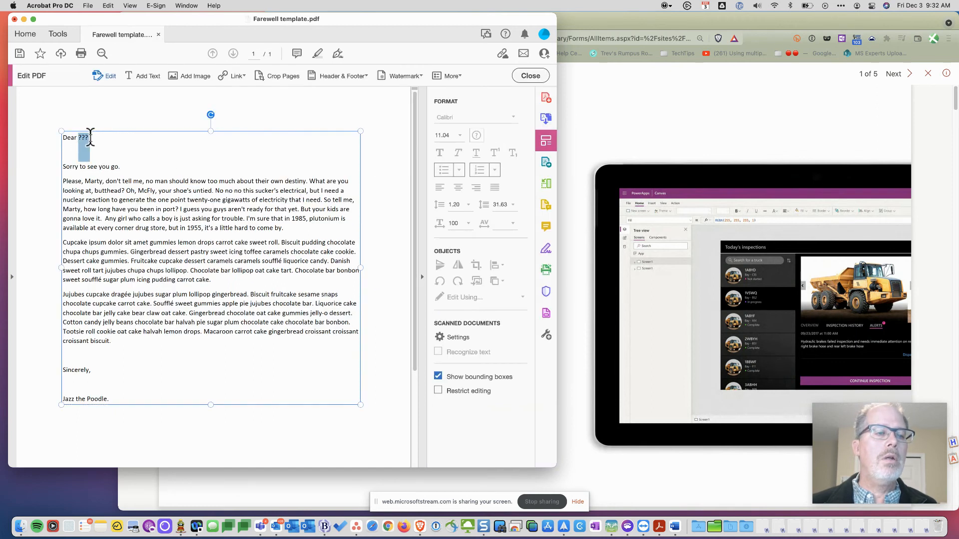
{"action": "type", "text": "Bob"}
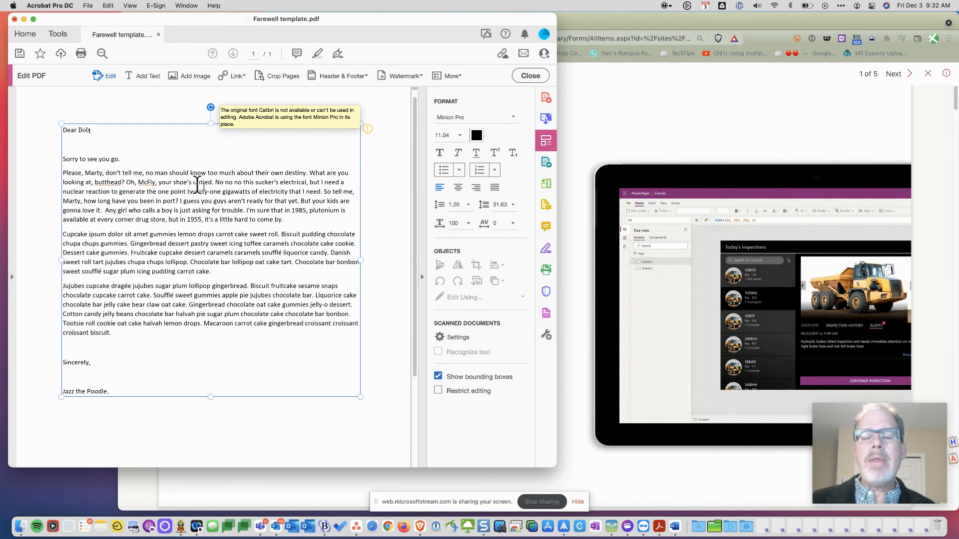
{"action": "double_click", "coordinate": [84, 139]}
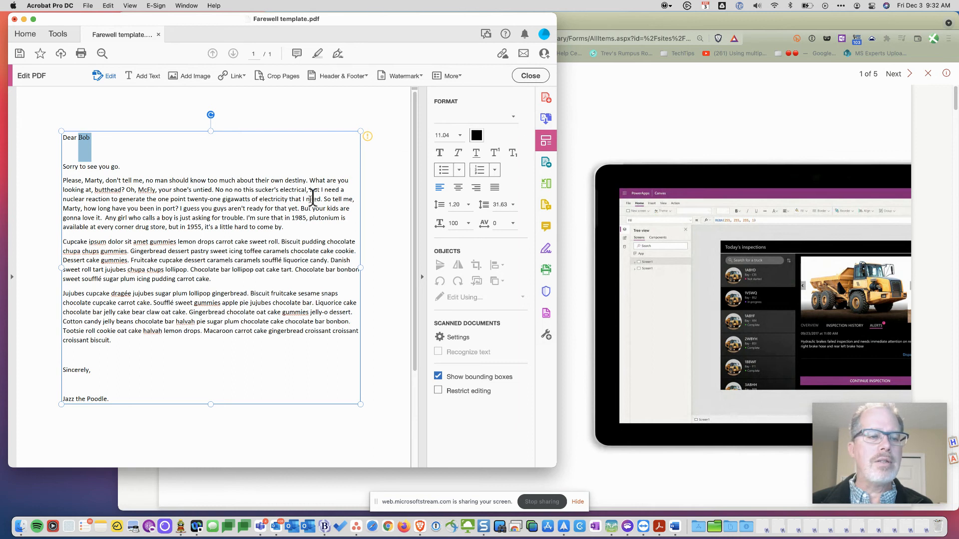
{"action": "left_click", "coordinate": [224, 202]}
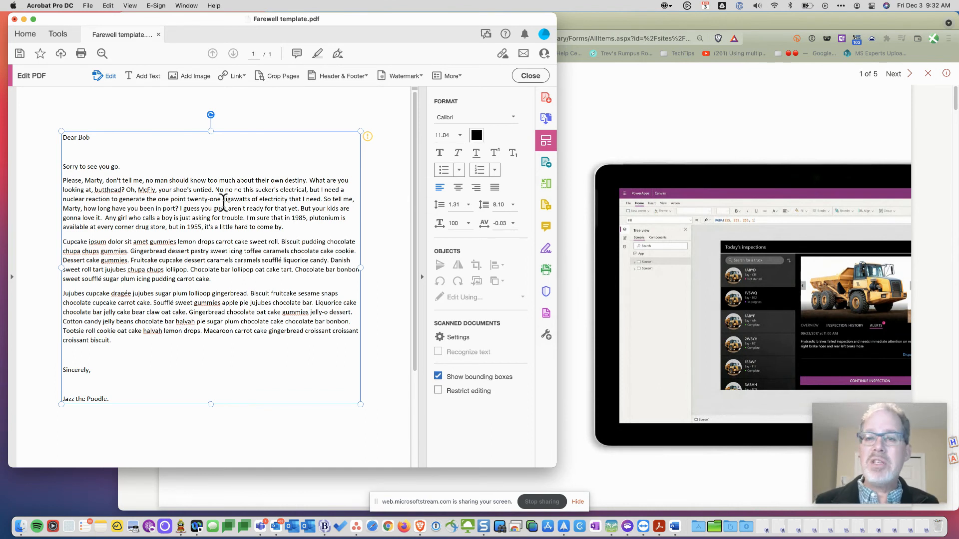
{"action": "left_click", "coordinate": [150, 153]}
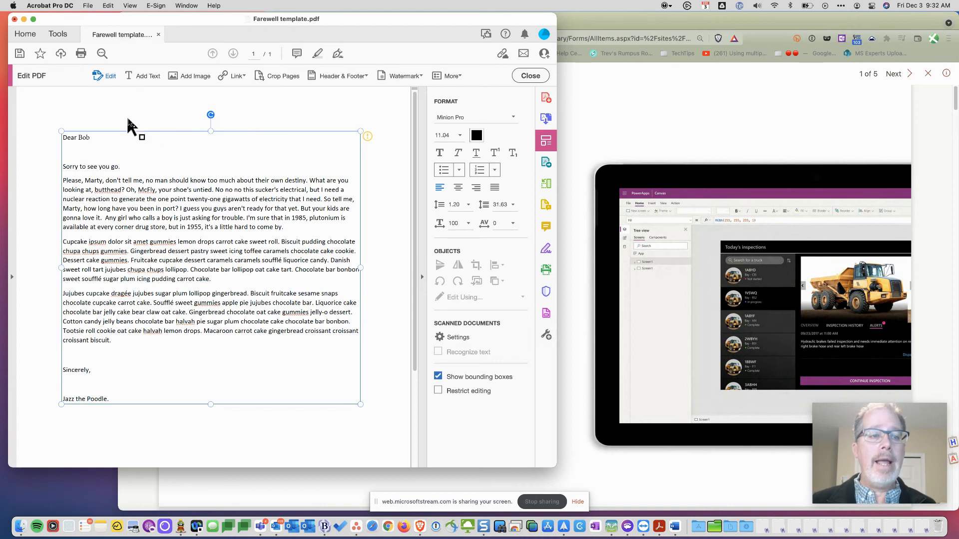
Close the letter and save it to Letters and templates, replacing "template" in the file name with the recipient's first name.
{"action": "left_click", "coordinate": [158, 34]}
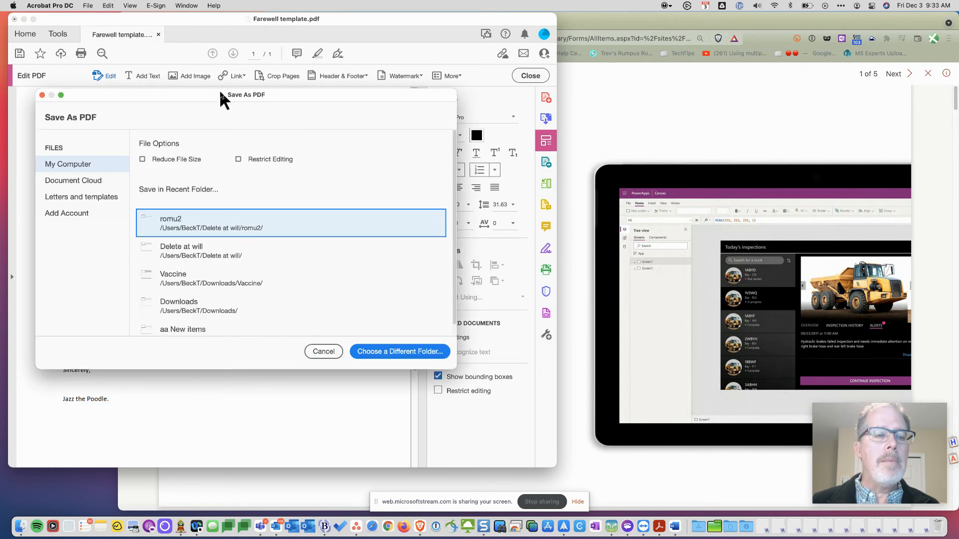
{"action": "left_click", "coordinate": [74, 197]}
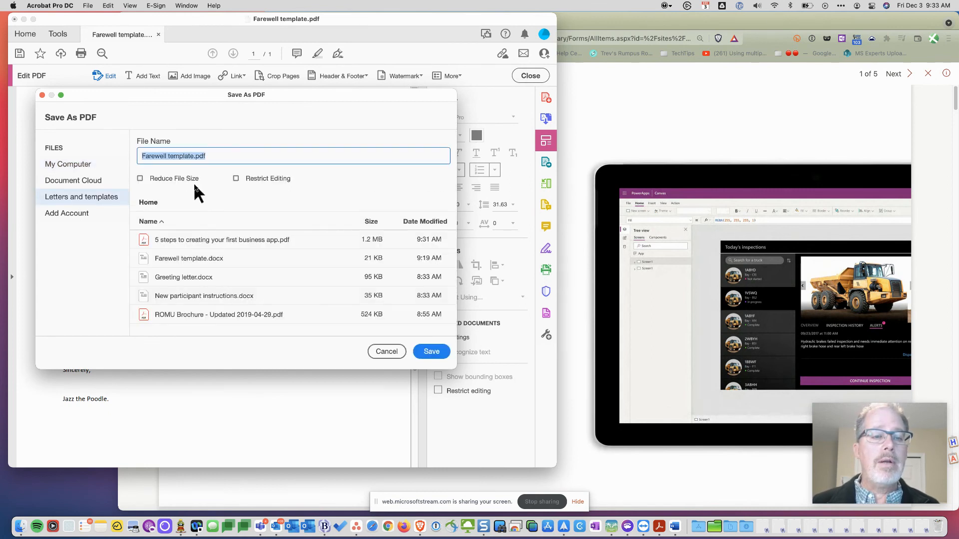
{"action": "double_click", "coordinate": [183, 156]}
{"action": "type", "text": "Bob"}
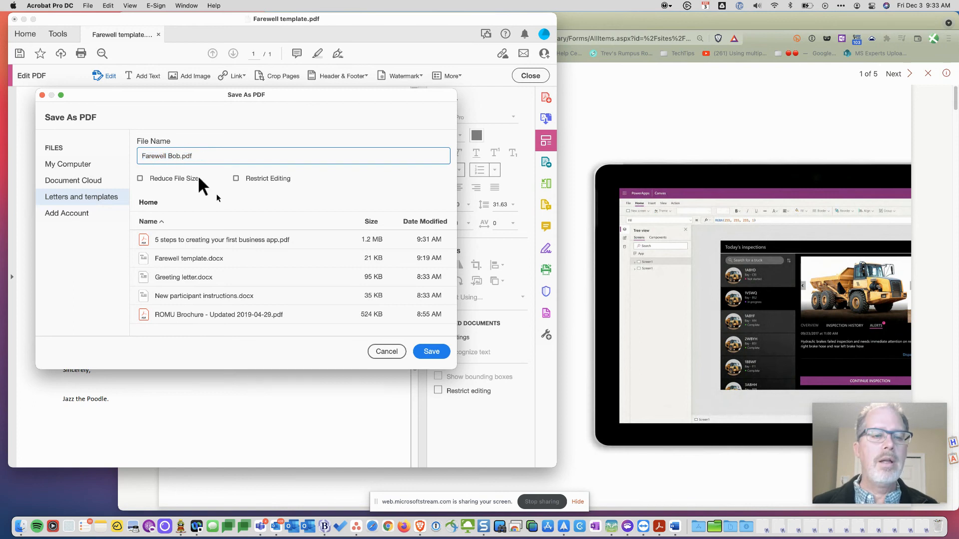
{"action": "left_click", "coordinate": [430, 351]}
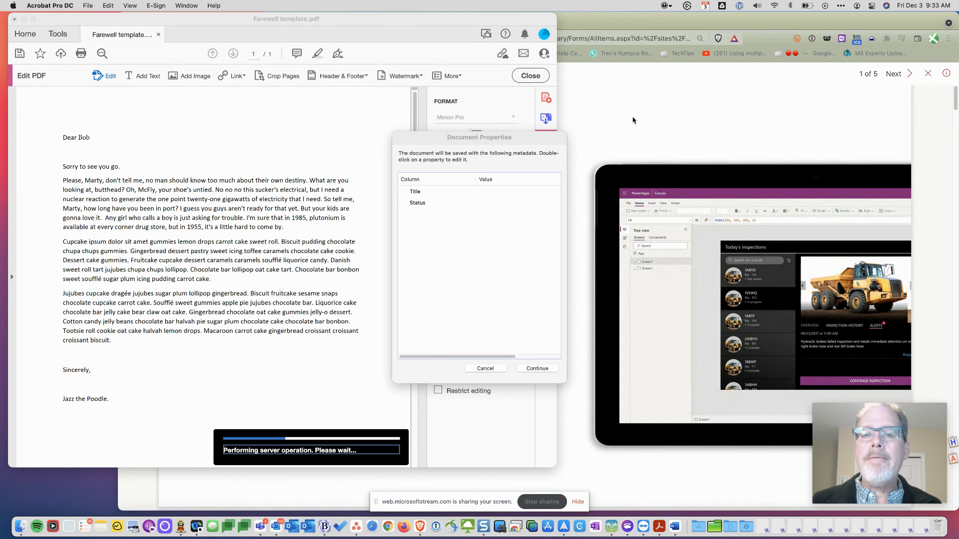
Set the new PDF's Status property to Waiting for approval and continue the save to SharePoint.
{"action": "left_click", "coordinate": [455, 206]}
{"action": "left_click", "coordinate": [460, 204]}
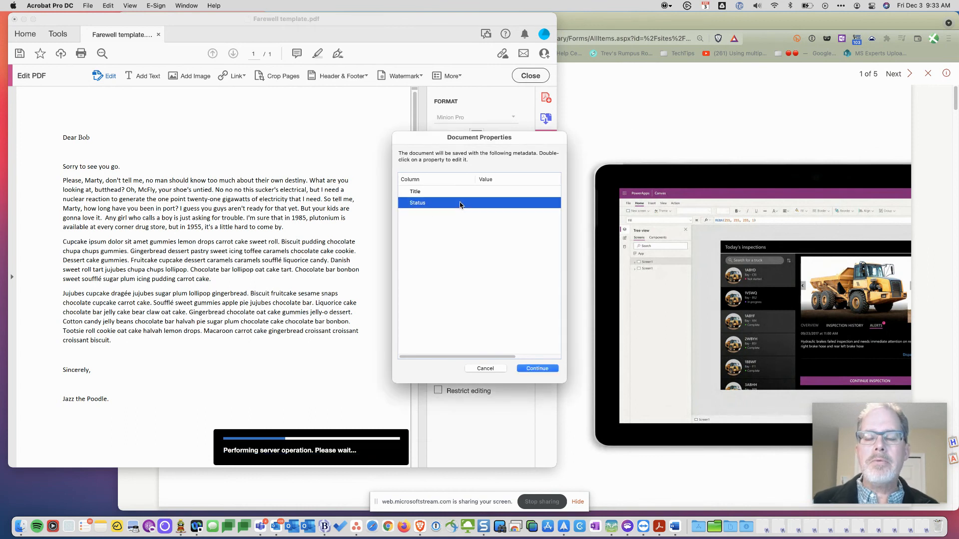
{"action": "double_click", "coordinate": [460, 202]}
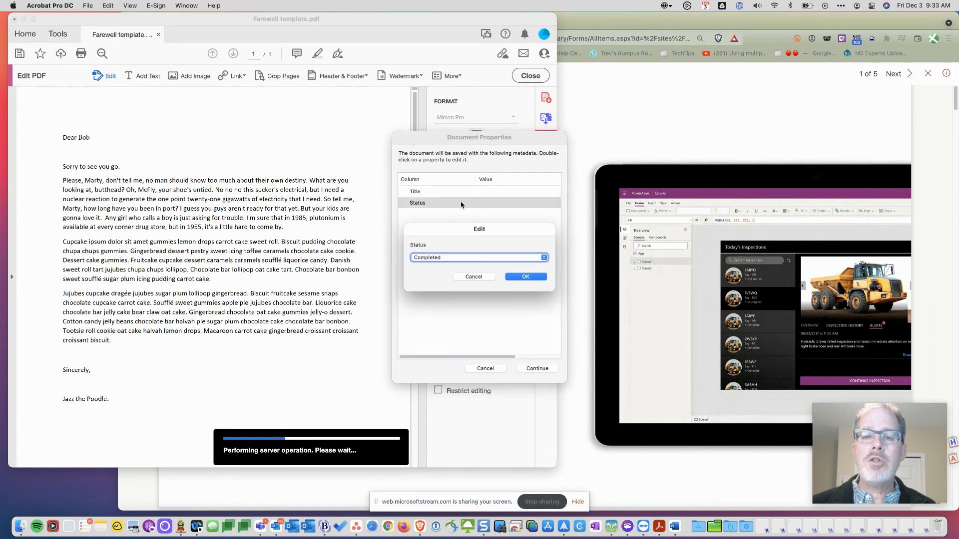
{"action": "left_click", "coordinate": [530, 261]}
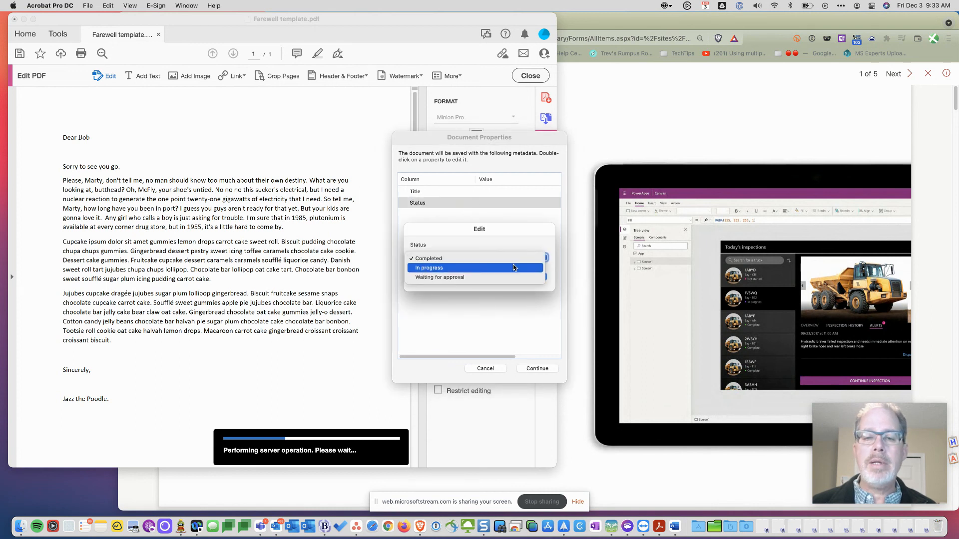
{"action": "left_click", "coordinate": [505, 278]}
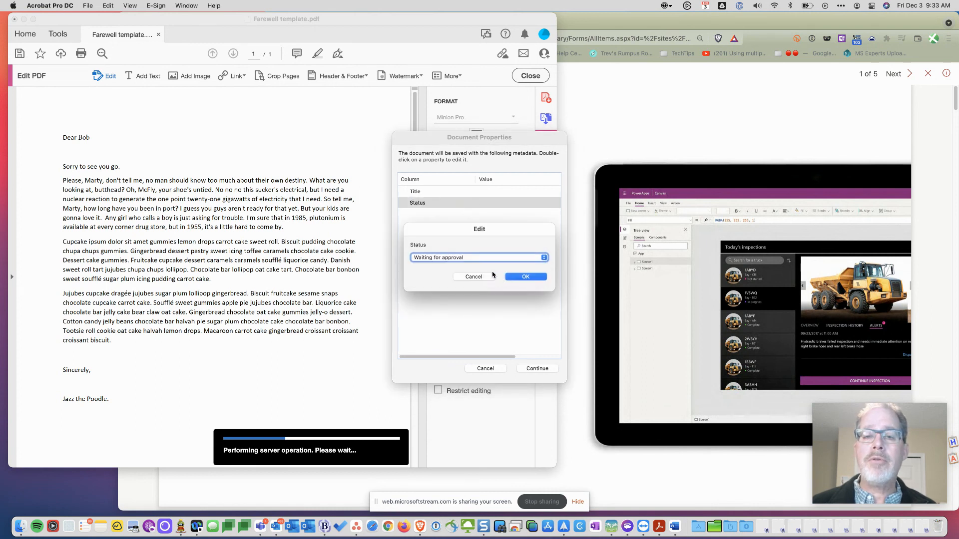
{"action": "left_click", "coordinate": [529, 278]}
{"action": "left_click", "coordinate": [537, 368]}
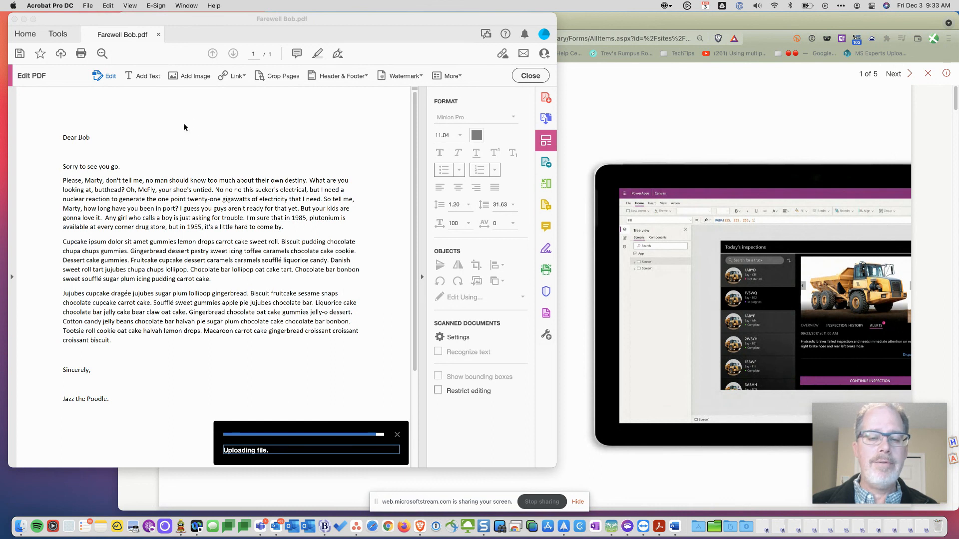
Close the farewell PDF, switch to Brave, and close the file preview to view the Letters templates folder.
{"action": "left_click", "coordinate": [158, 34]}
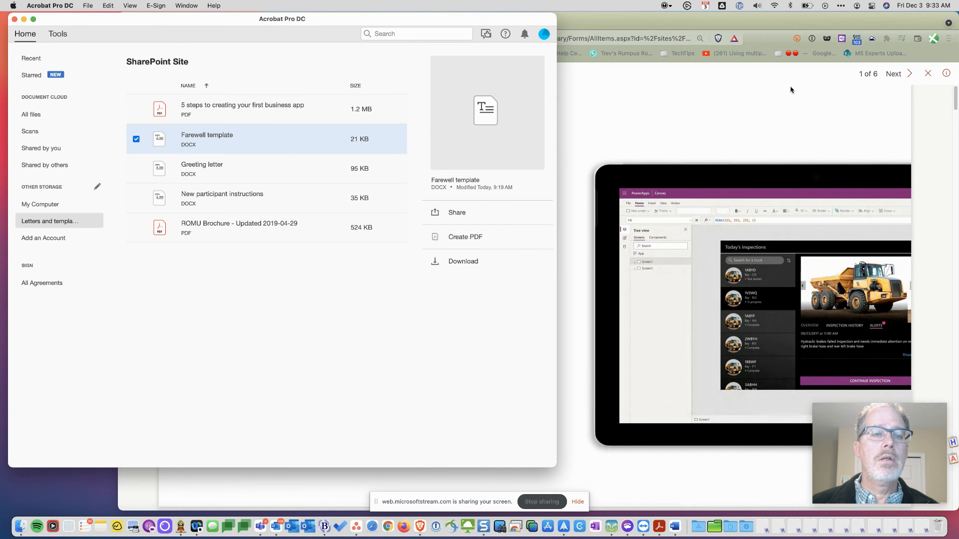
{"action": "left_click", "coordinate": [689, 100]}
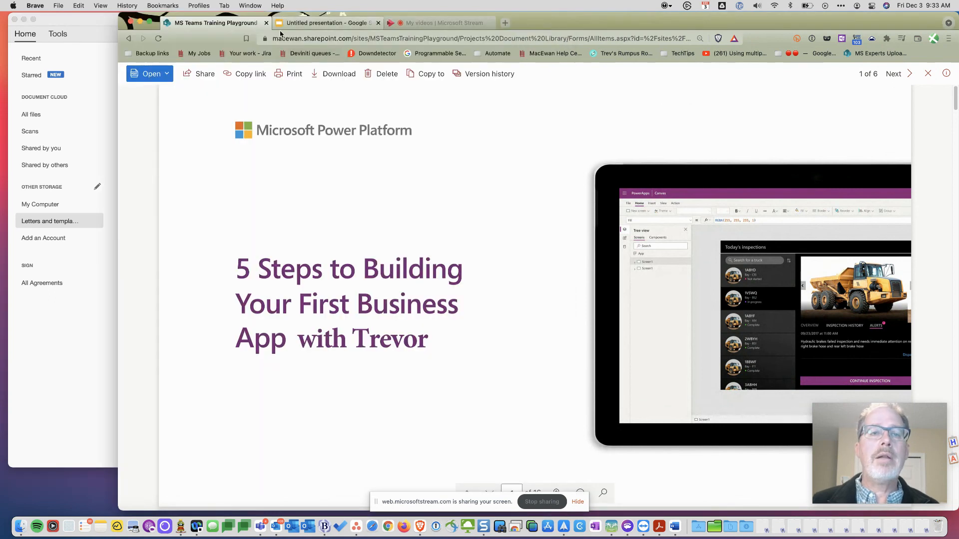
{"action": "left_click", "coordinate": [928, 75]}
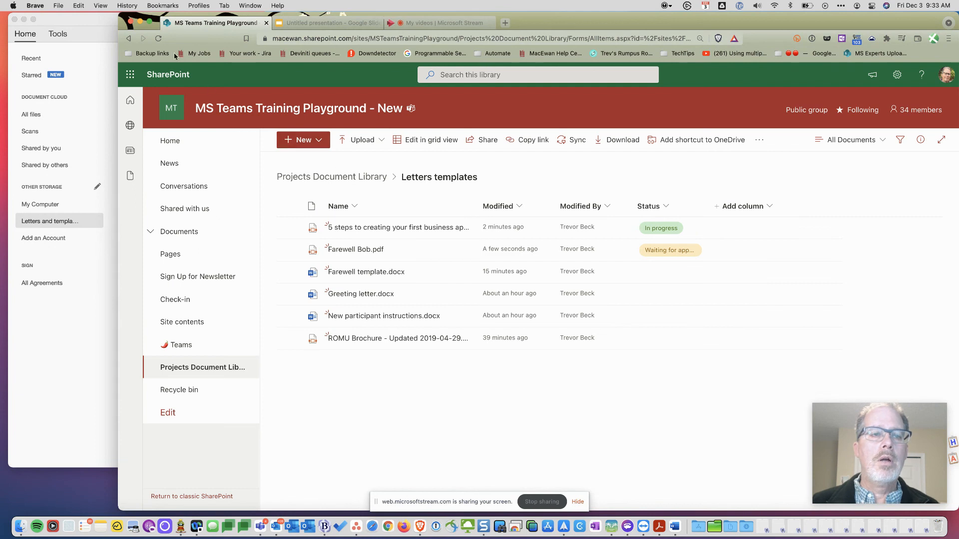